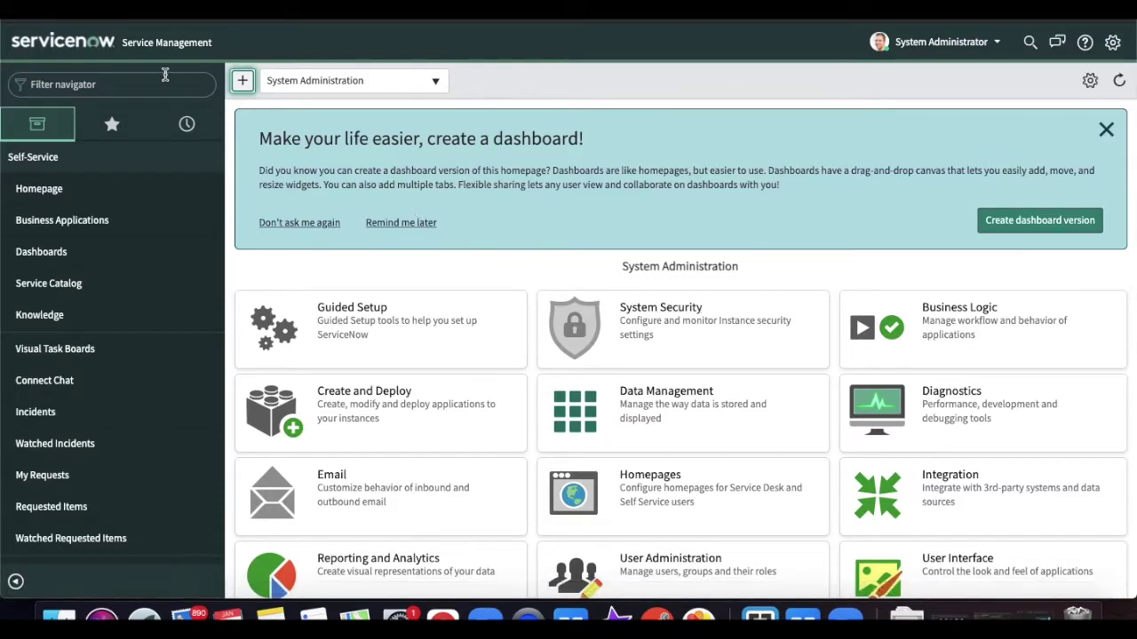
Open the System Plugins list with v_plugin.LIST
left_click(165, 83)
type("v_p")
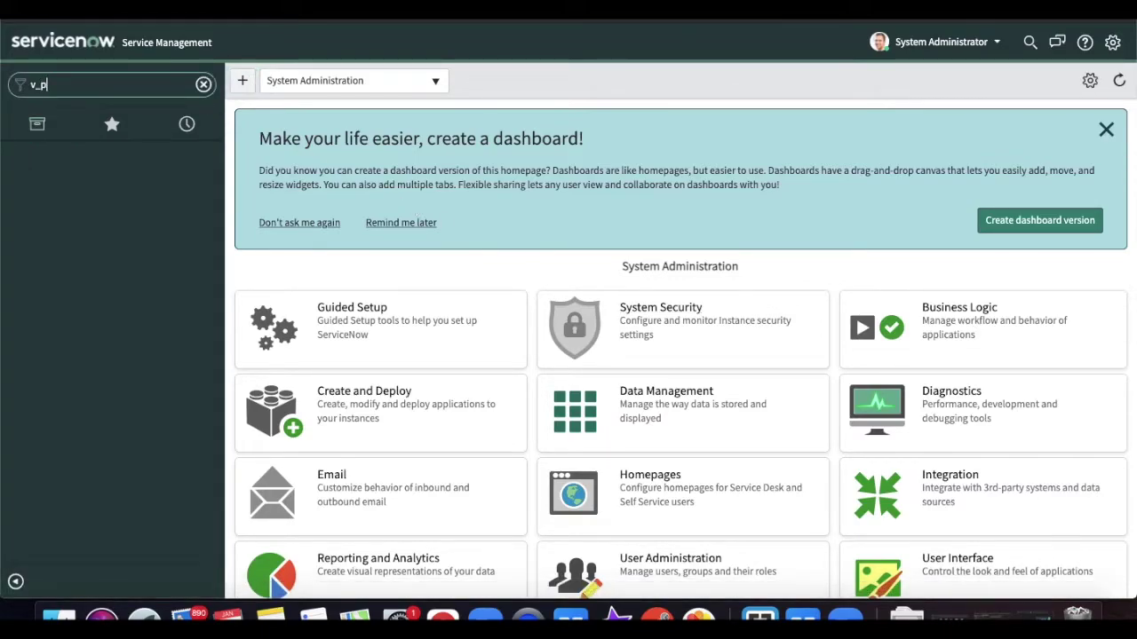
type("lugin.LIST")
key("Return")
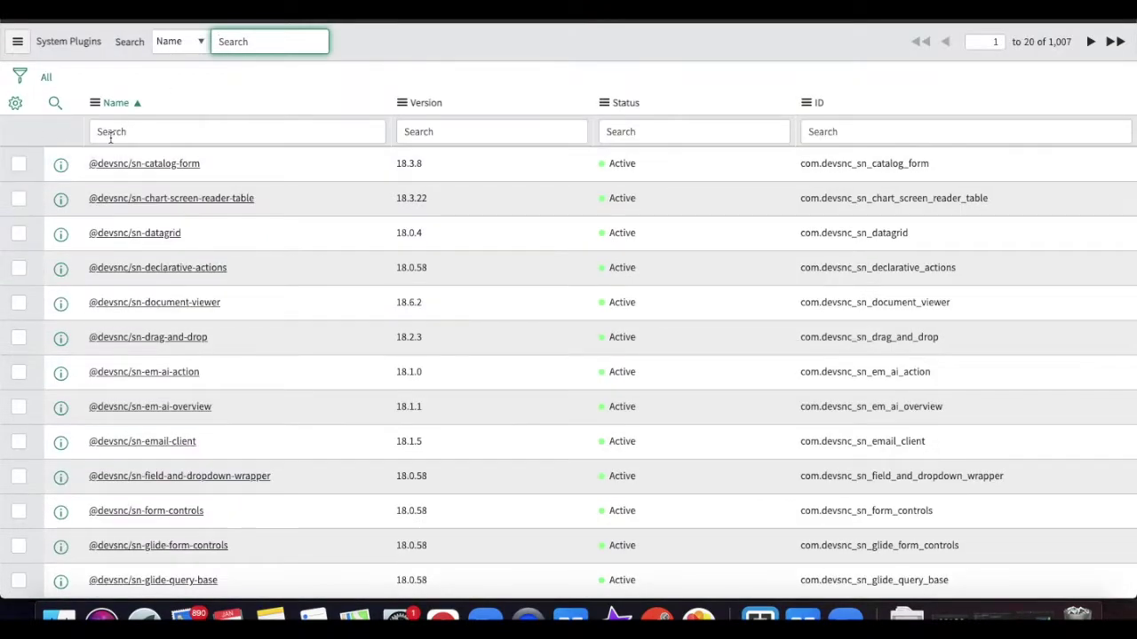
Filter the plugins by the name "External" and open the External User Self-Registration plugin record
left_click(111, 138)
type("External")
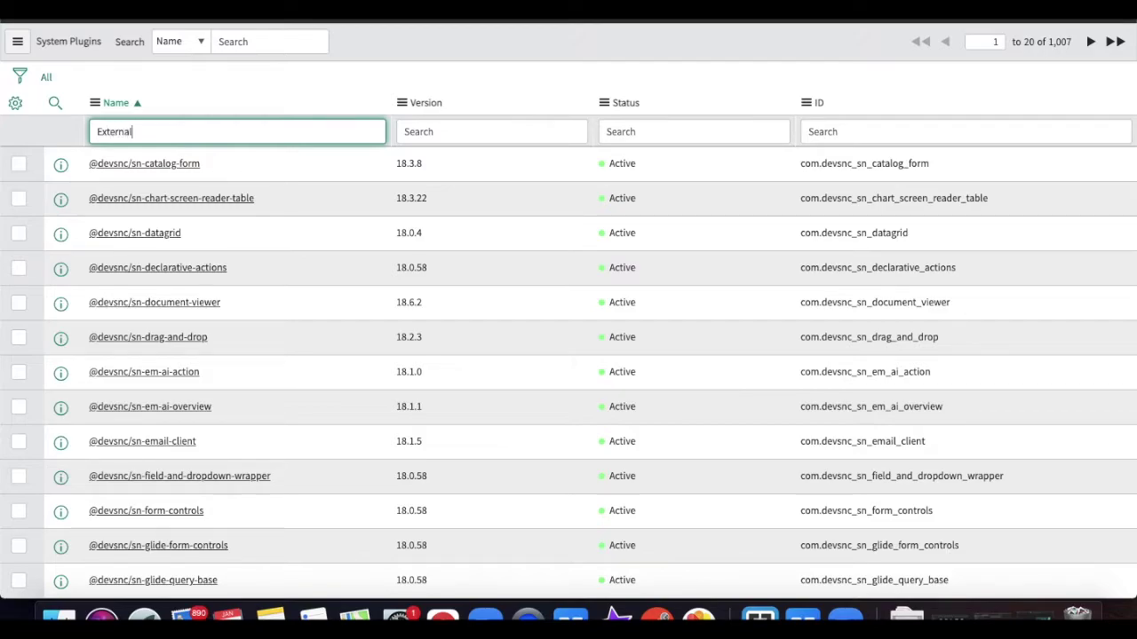
key("Return")
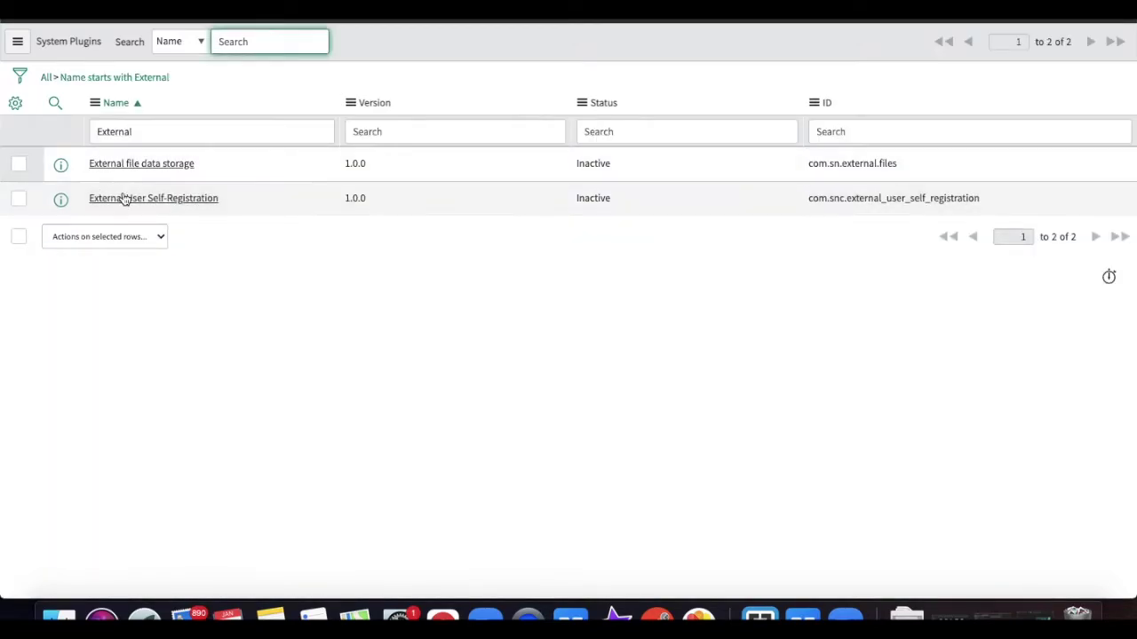
left_click(120, 206)
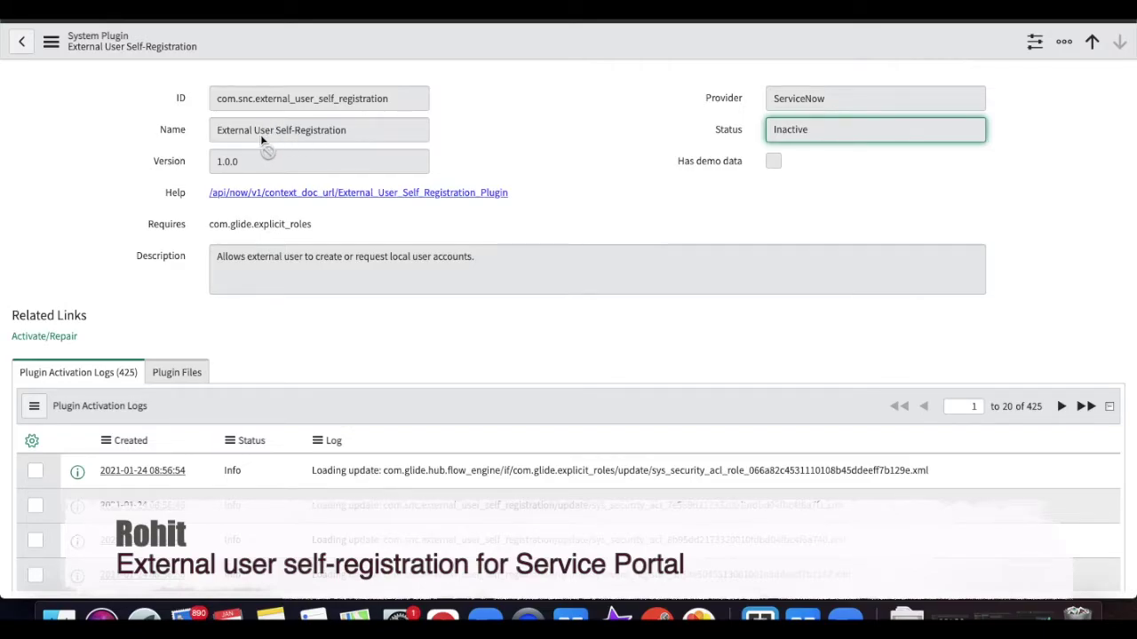
Activate the External User Self-Registration plugin and reload its form
left_click(56, 340)
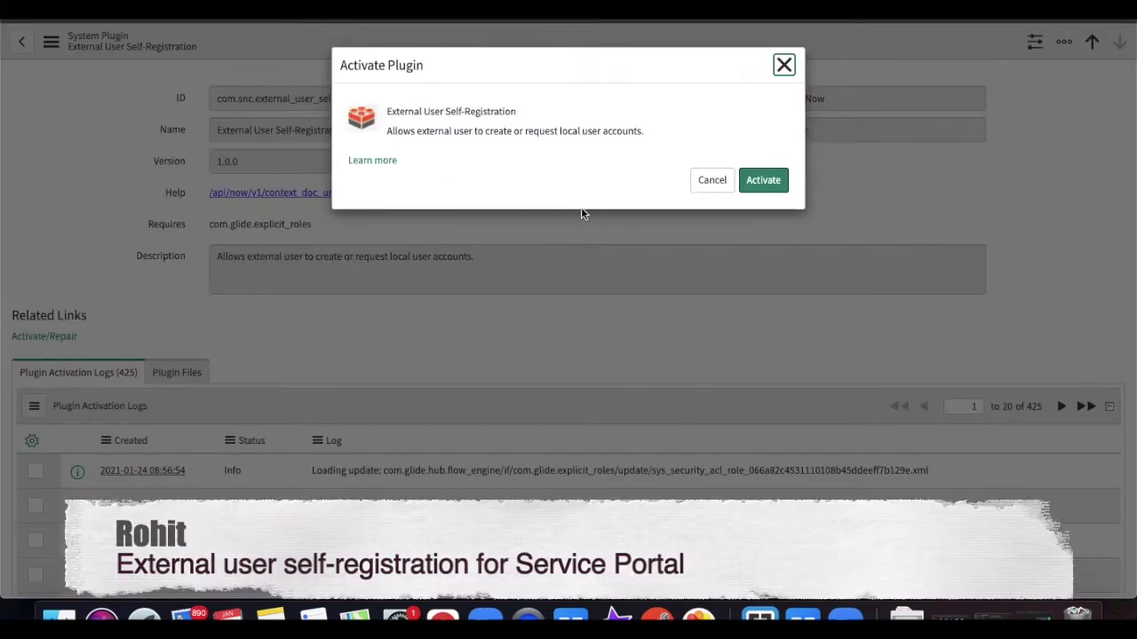
left_click(766, 189)
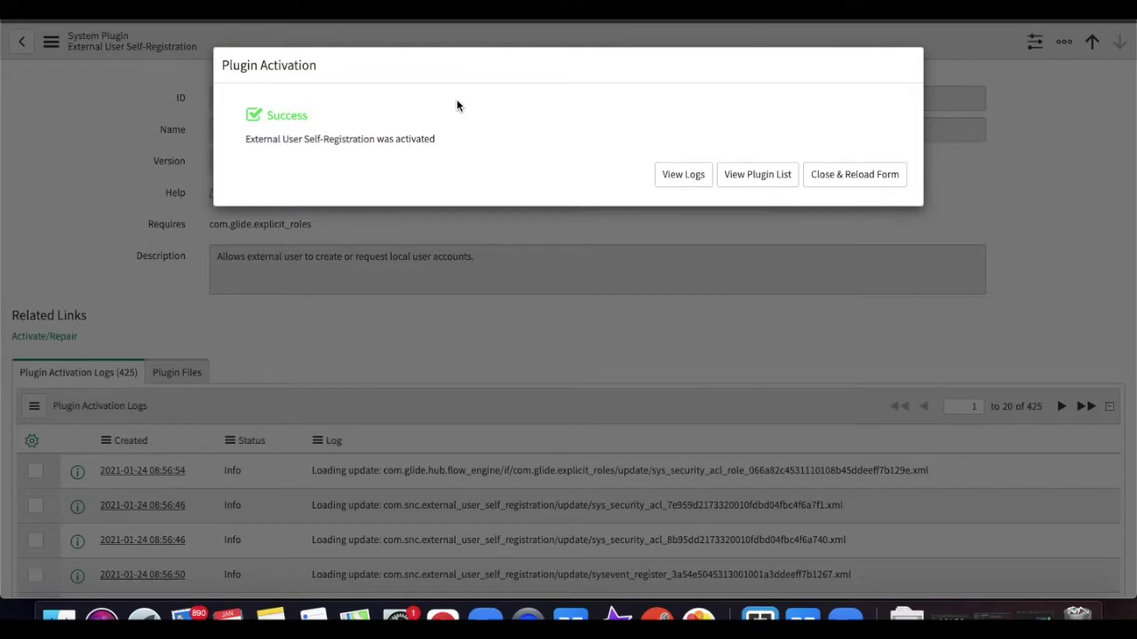
left_click(858, 174)
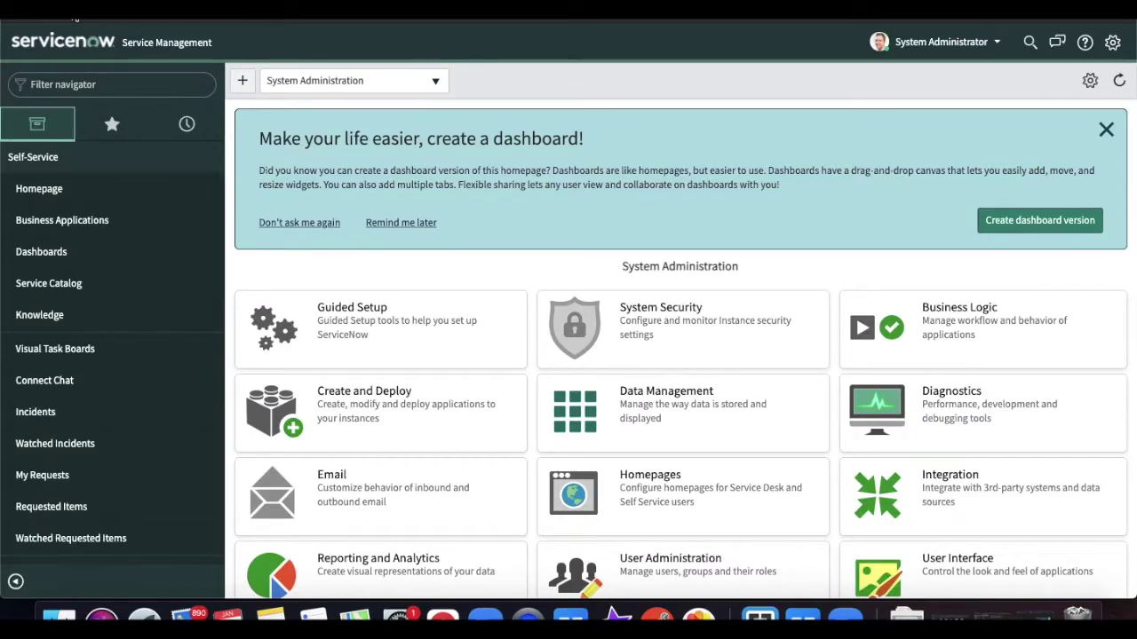
Reload the main ServiceNow page and filter the navigator for "external user"
left_click(75, 17)
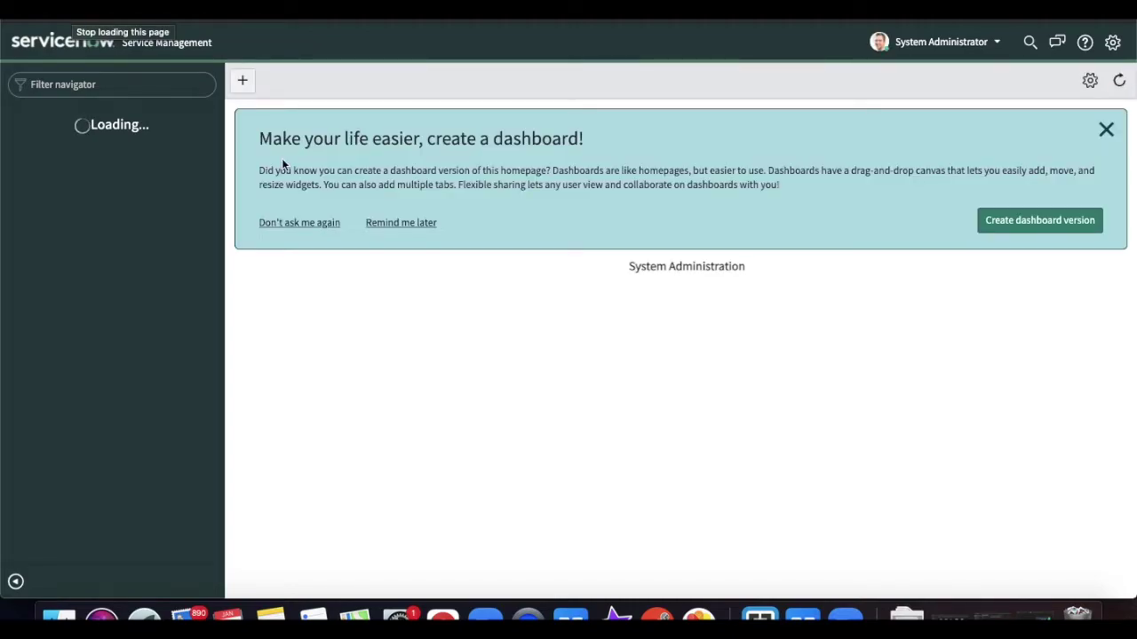
left_click(126, 86)
type("externa")
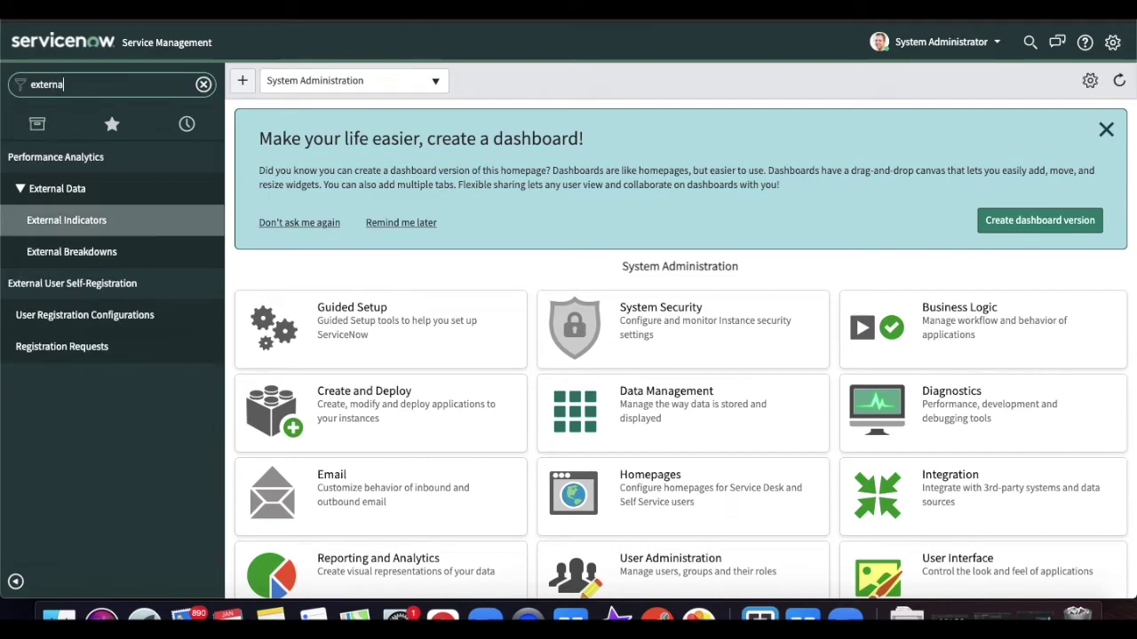
type("l ")
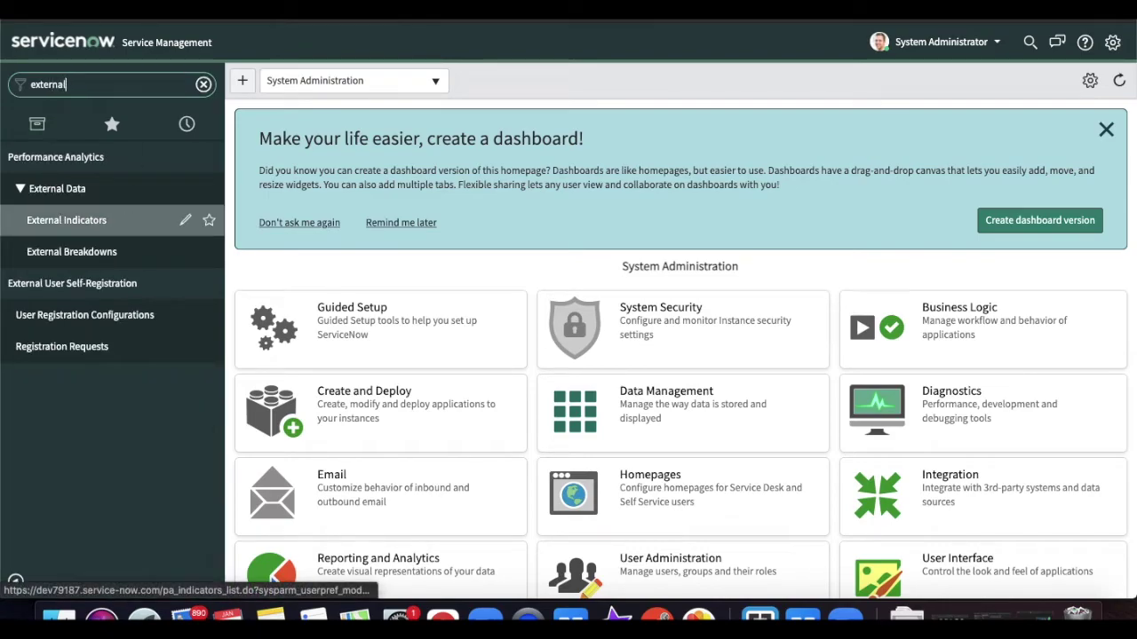
type("user")
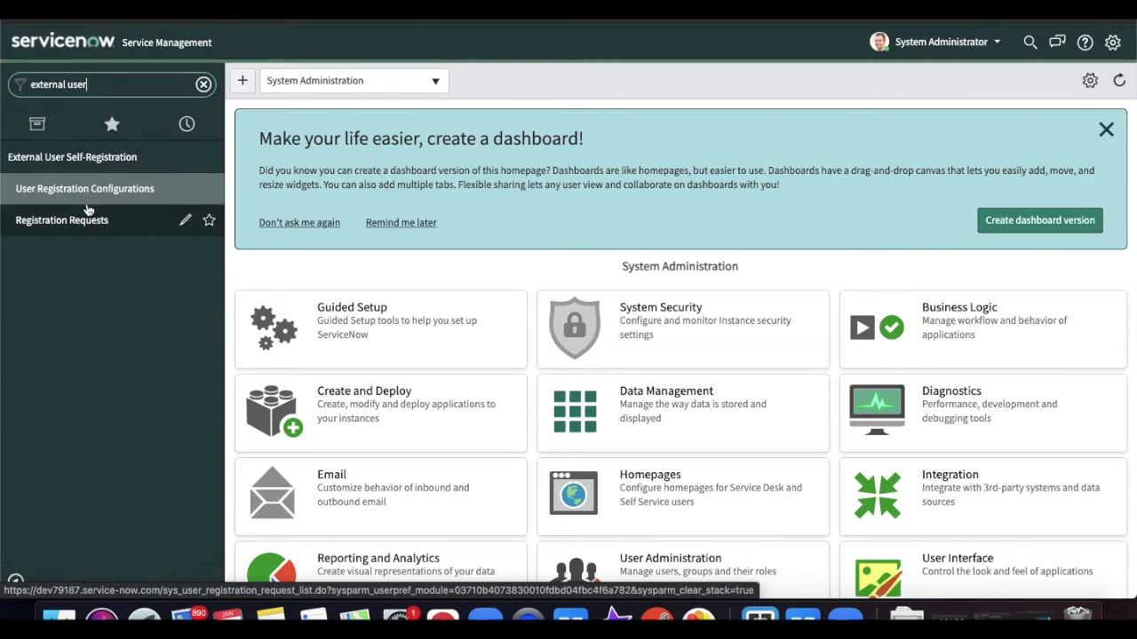
View the User Registration Configurations list and the Registration Requests list
left_click(104, 196)
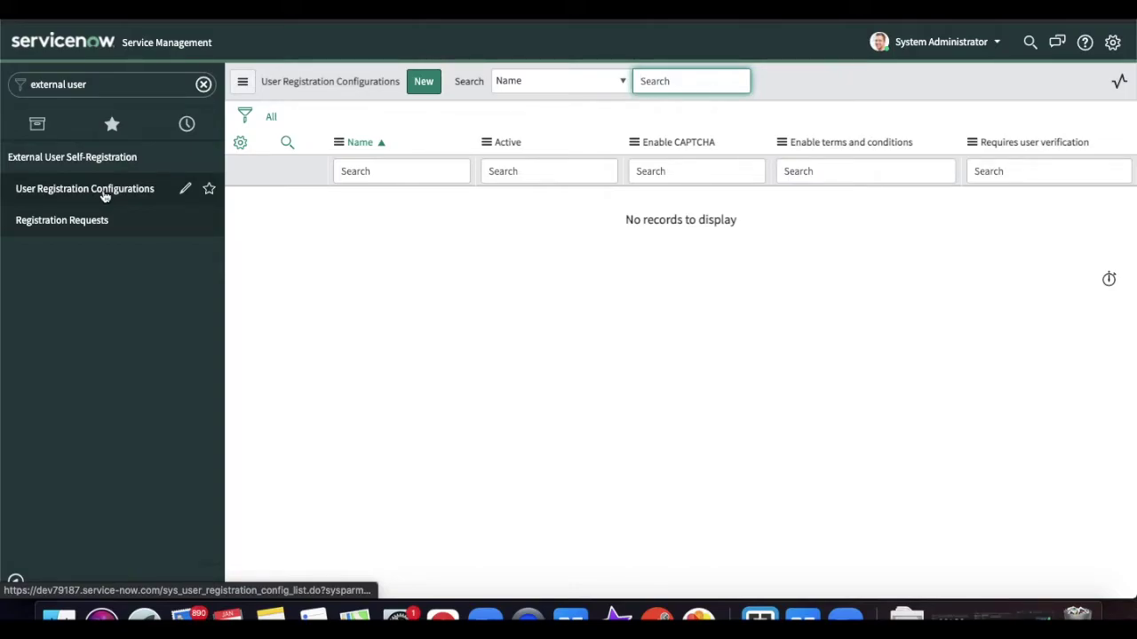
left_click(96, 223)
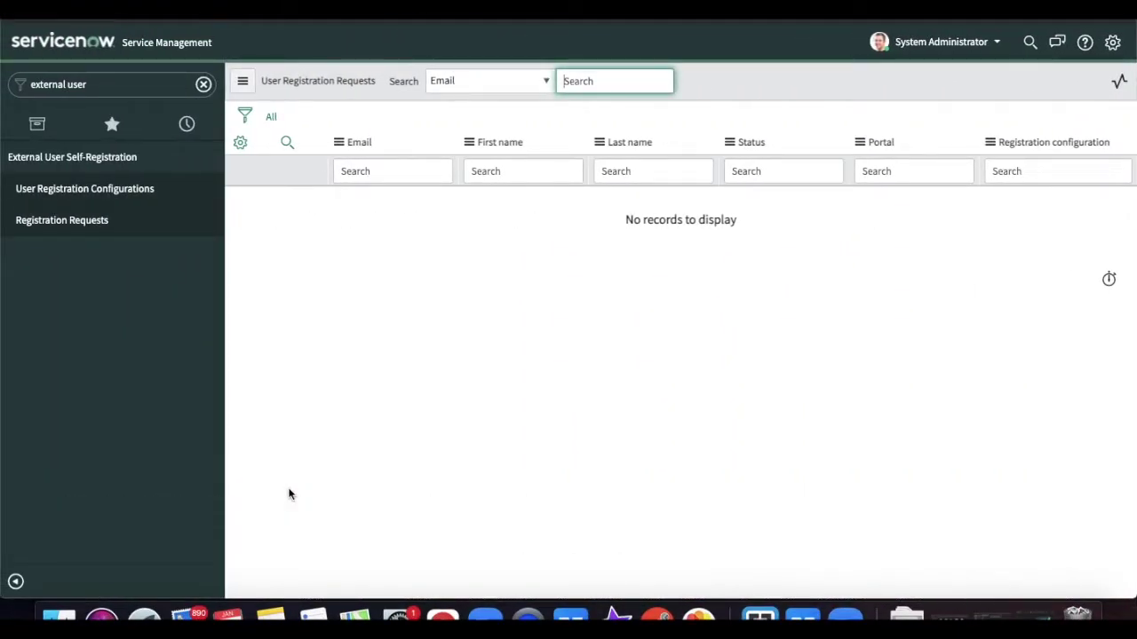
Create a user registration configuration named "User Regristration 2.0" and save it
left_click(114, 200)
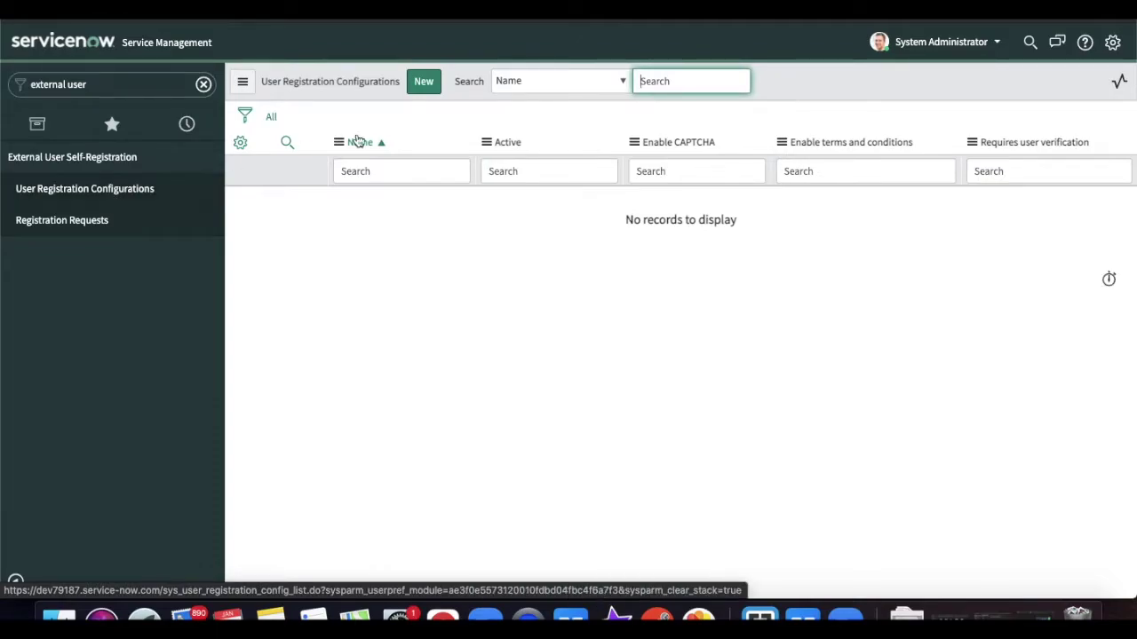
left_click(421, 83)
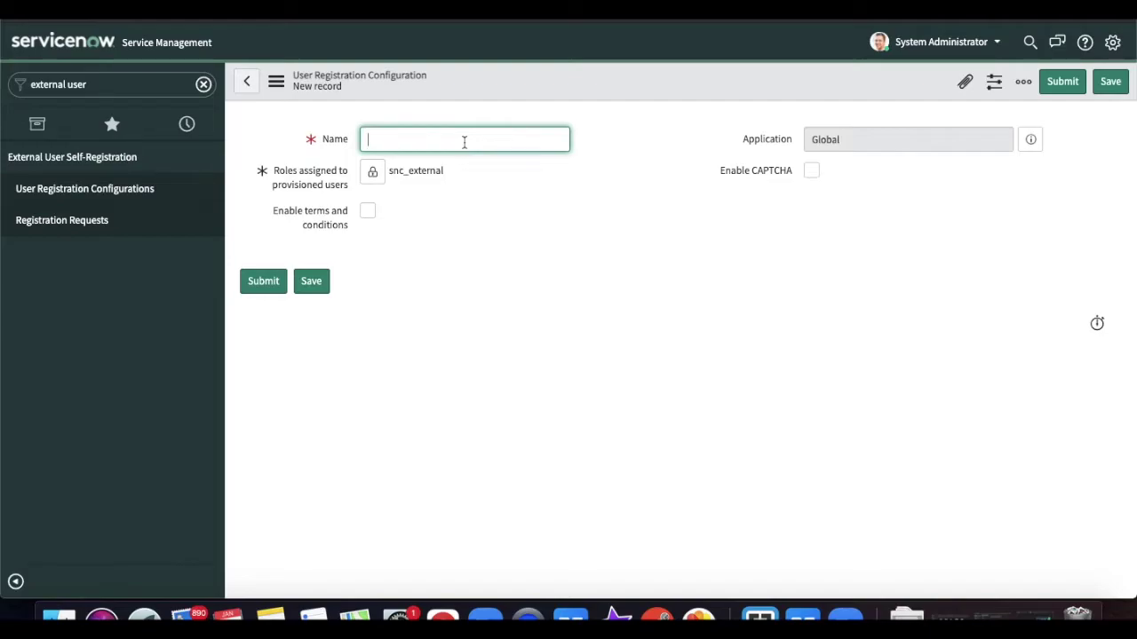
type("User R")
type("egr")
type("istration ")
type("2.0")
right_click(534, 86)
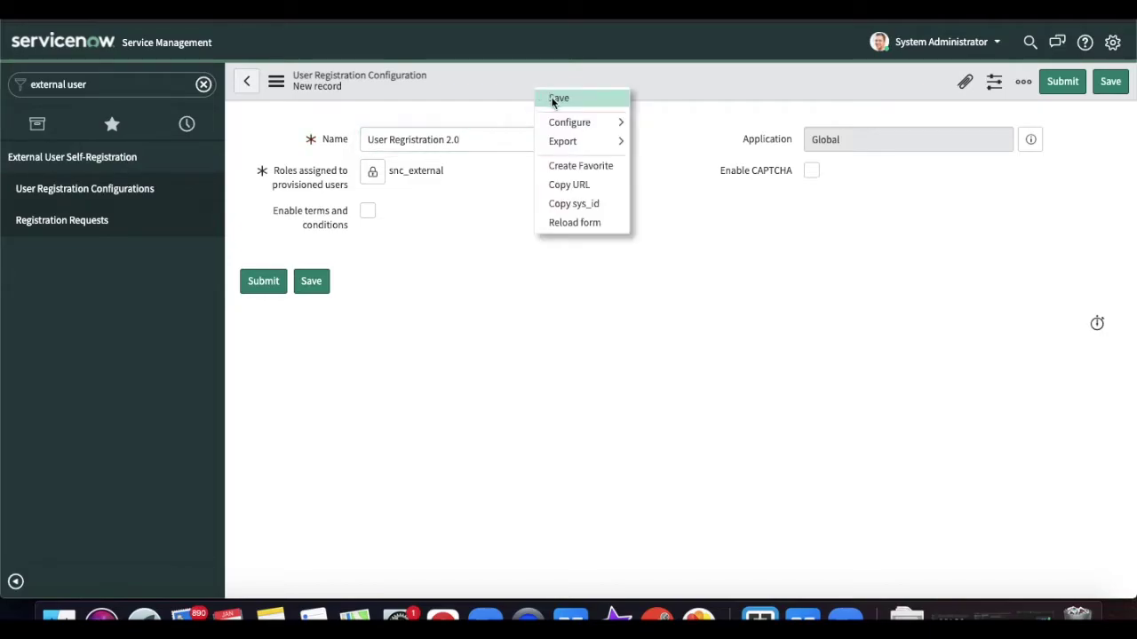
left_click(551, 96)
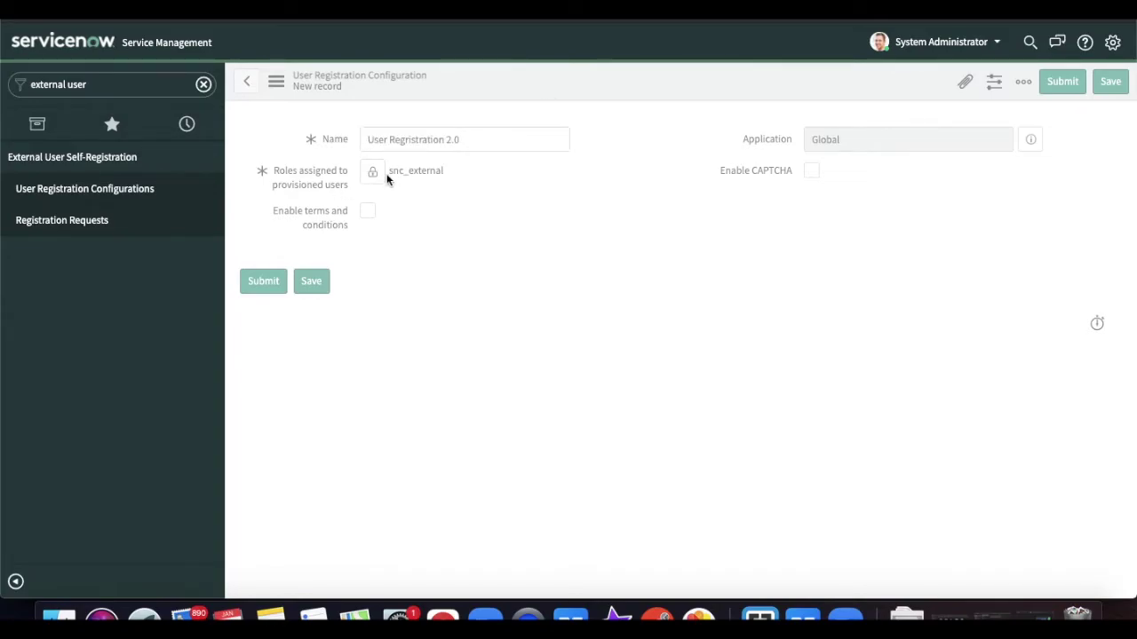
Review the saved configuration's registration form fields and unlock Roles assigned to provisioned users for editing
mouse_move(312, 182)
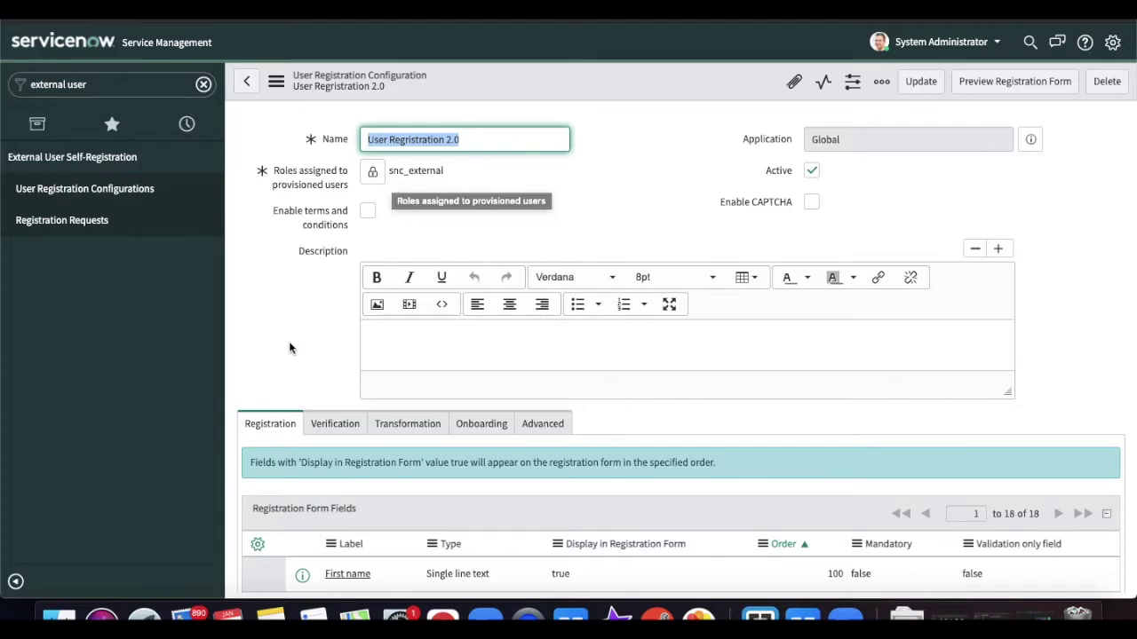
scroll(275, 349, "down", 3)
scroll(261, 355, "down", 6)
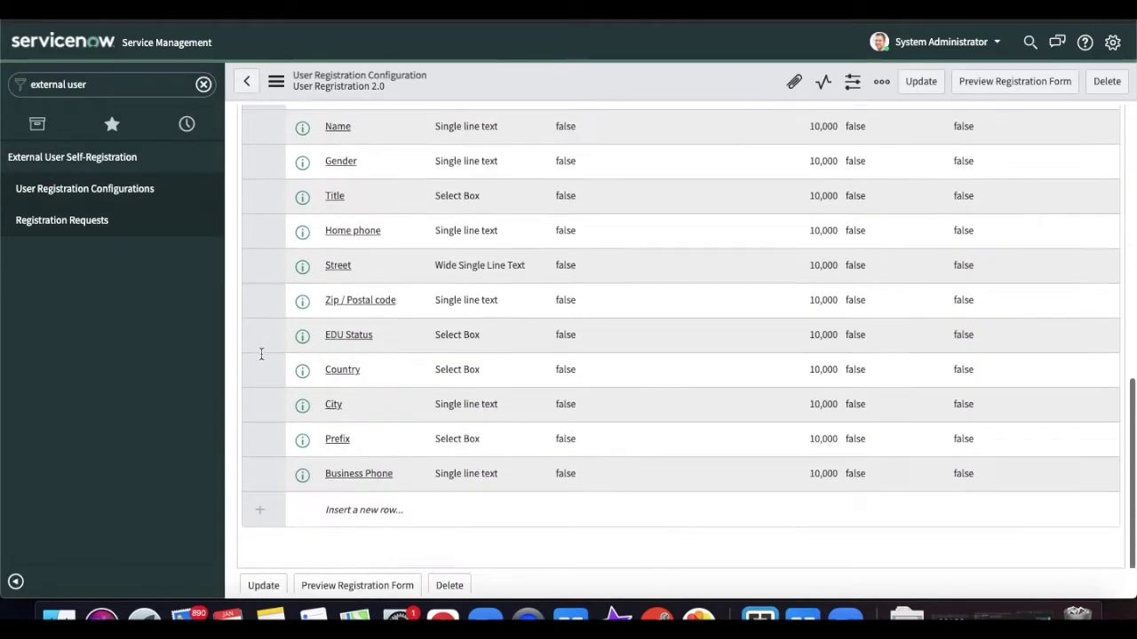
scroll(261, 357, "up", 10)
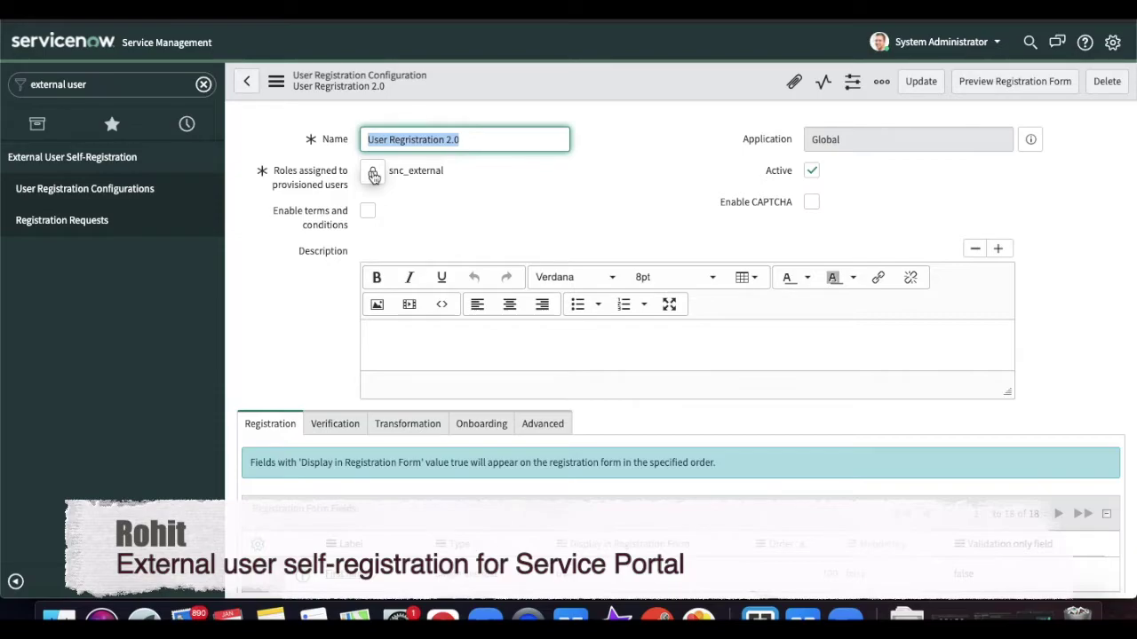
left_click(373, 175)
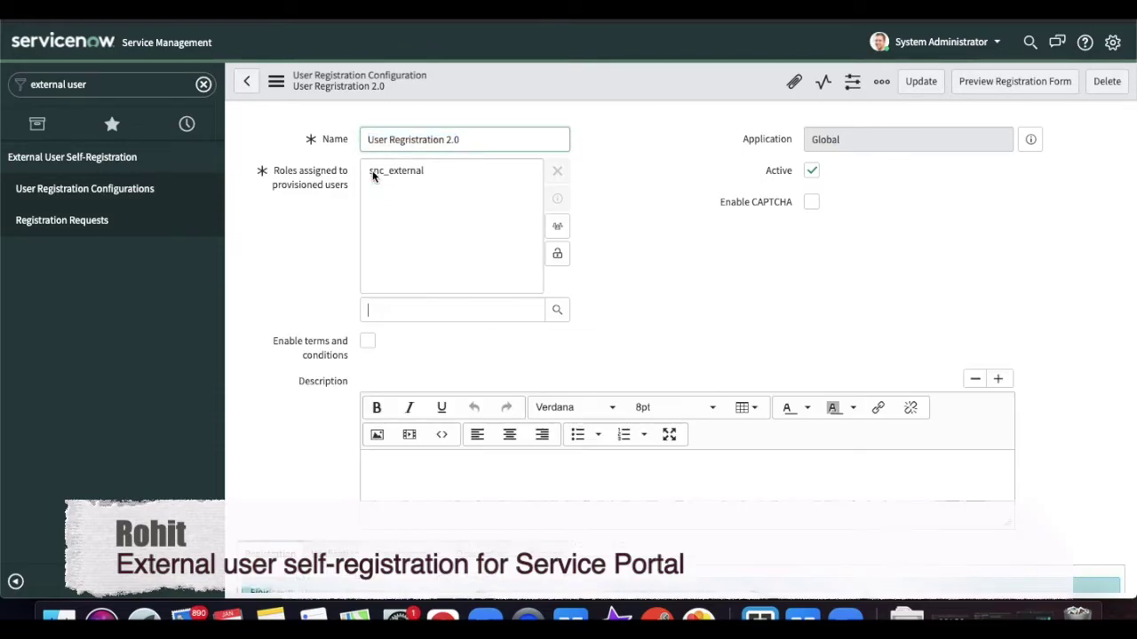
Try to add the snc_external role again to the roles assigned to provisioned users
left_click(430, 311)
type("i")
type("snc")
type("_")
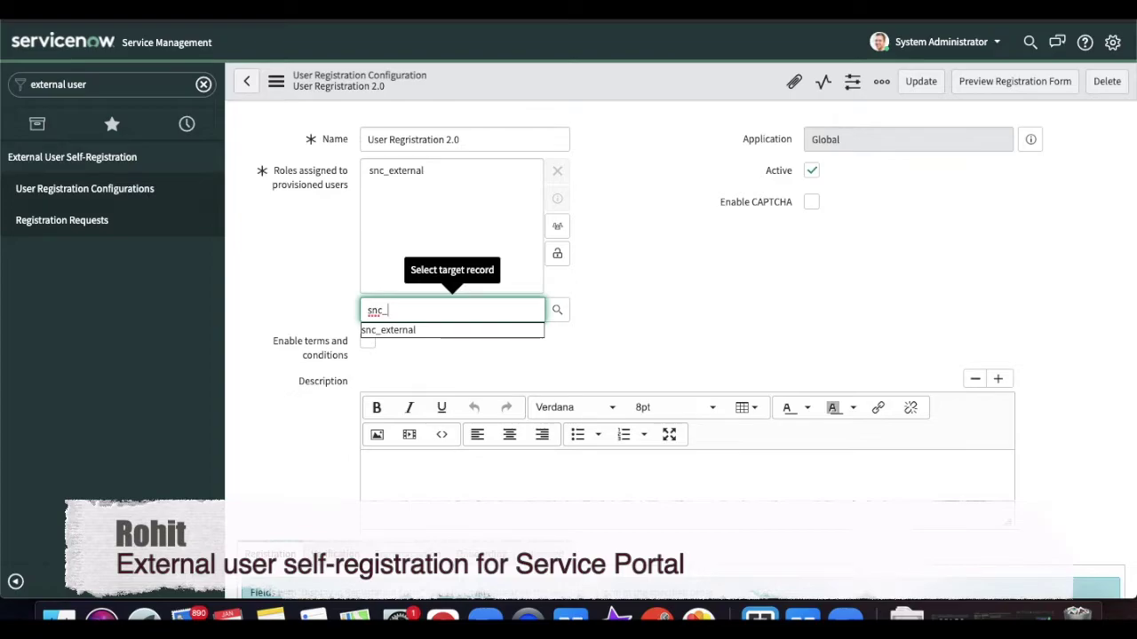
left_click(422, 330)
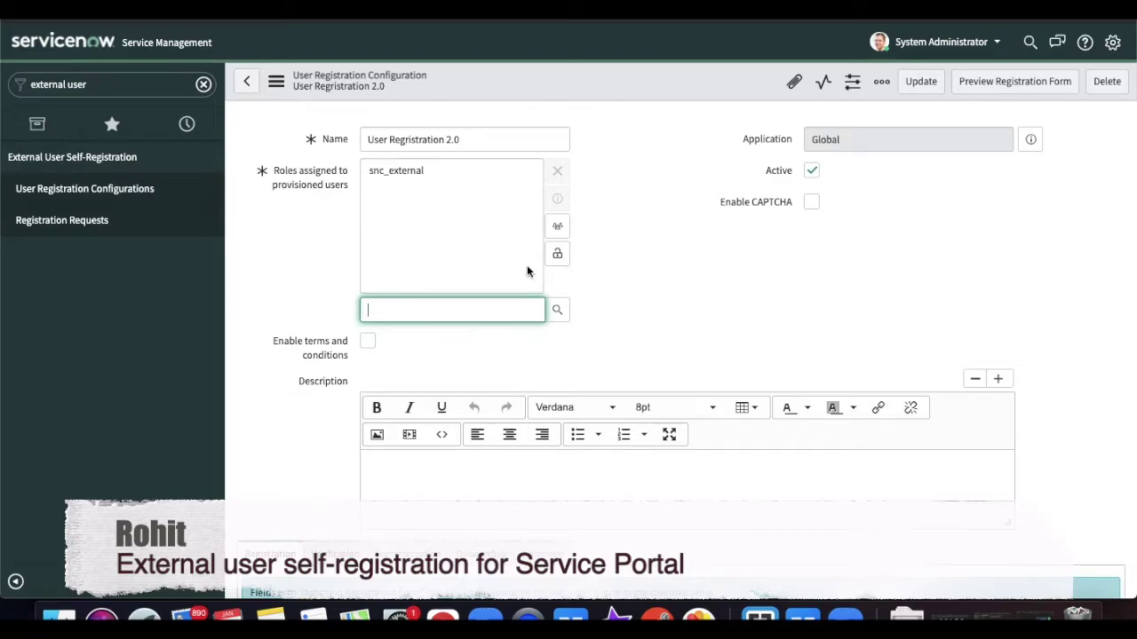
type("snc_")
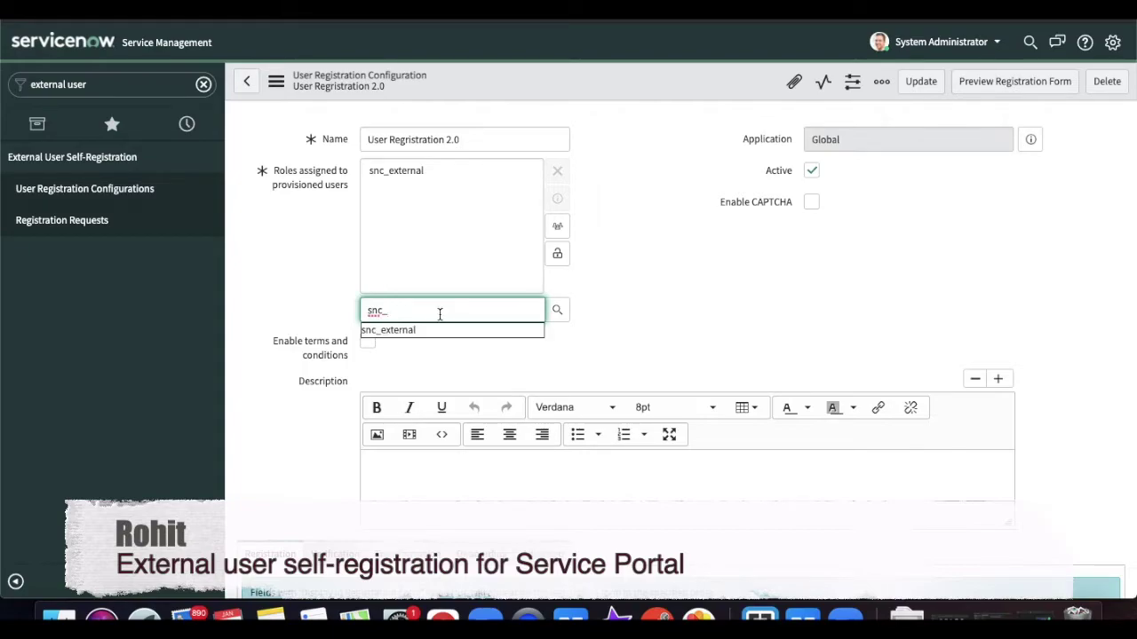
left_click(424, 329)
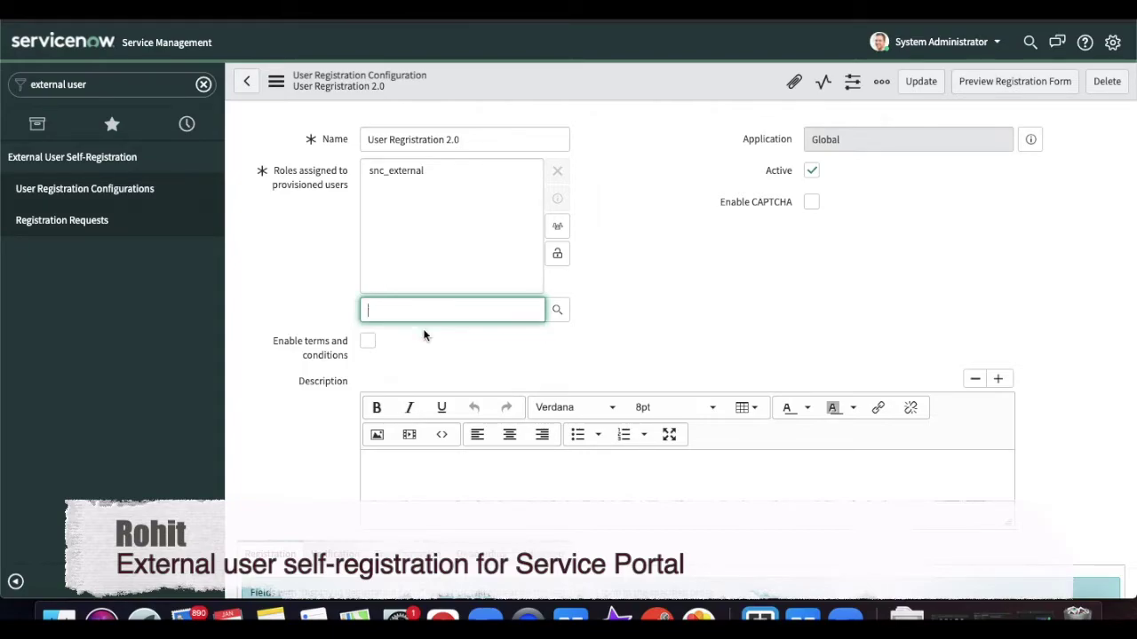
Create a role named "new User" from the role lookup, assign it to provisioned users and lock the role list
left_click(556, 313)
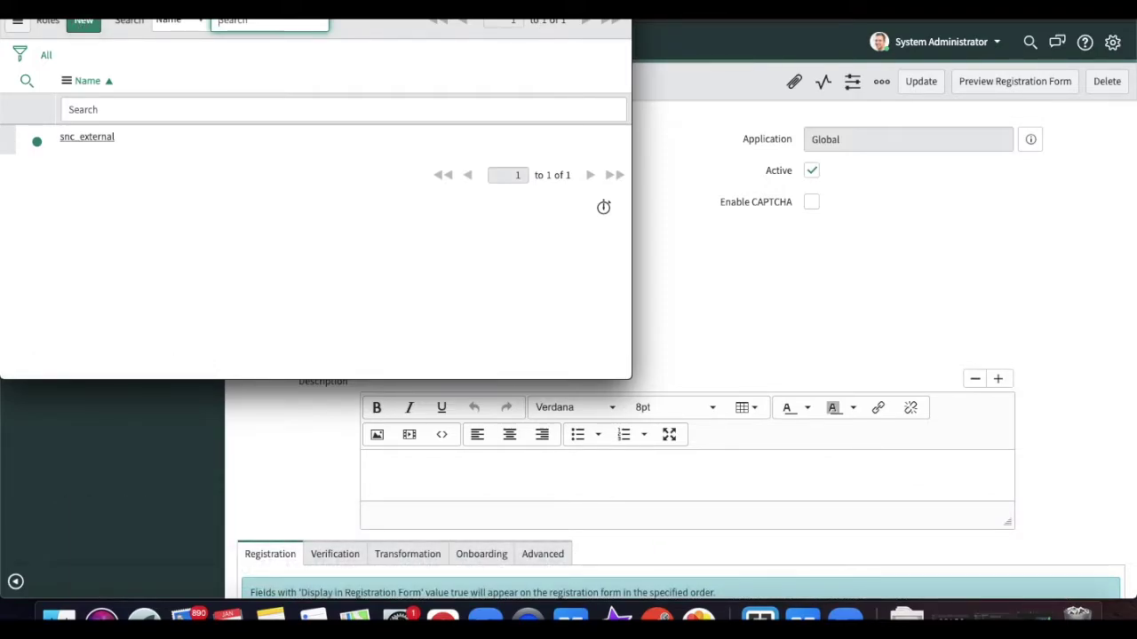
left_click(82, 25)
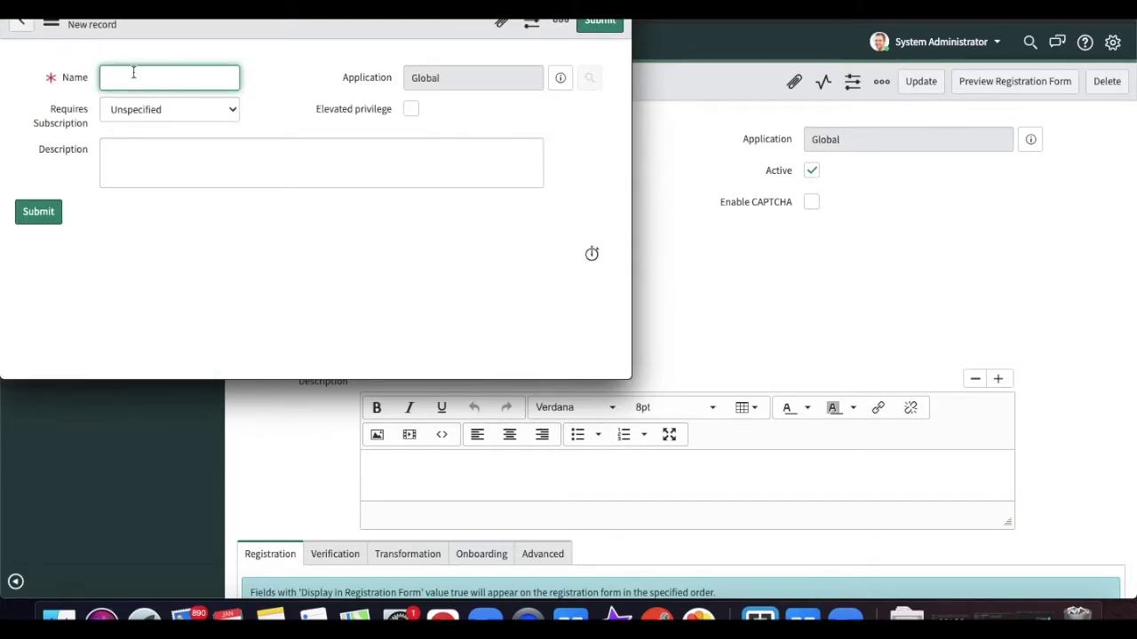
type("new User")
left_click(34, 208)
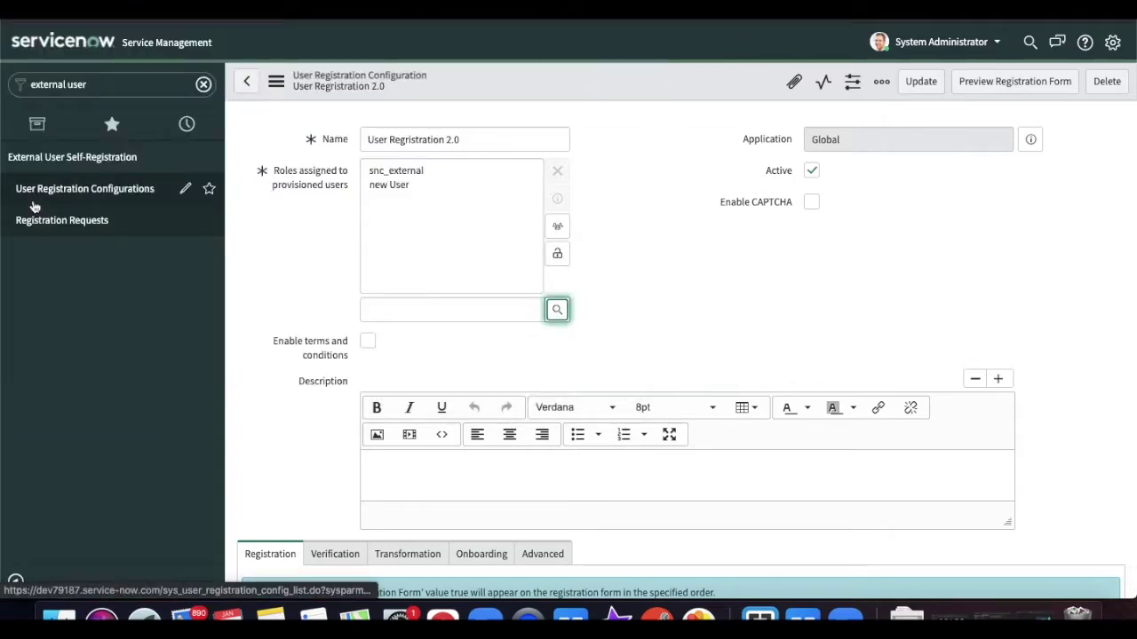
left_click(557, 256)
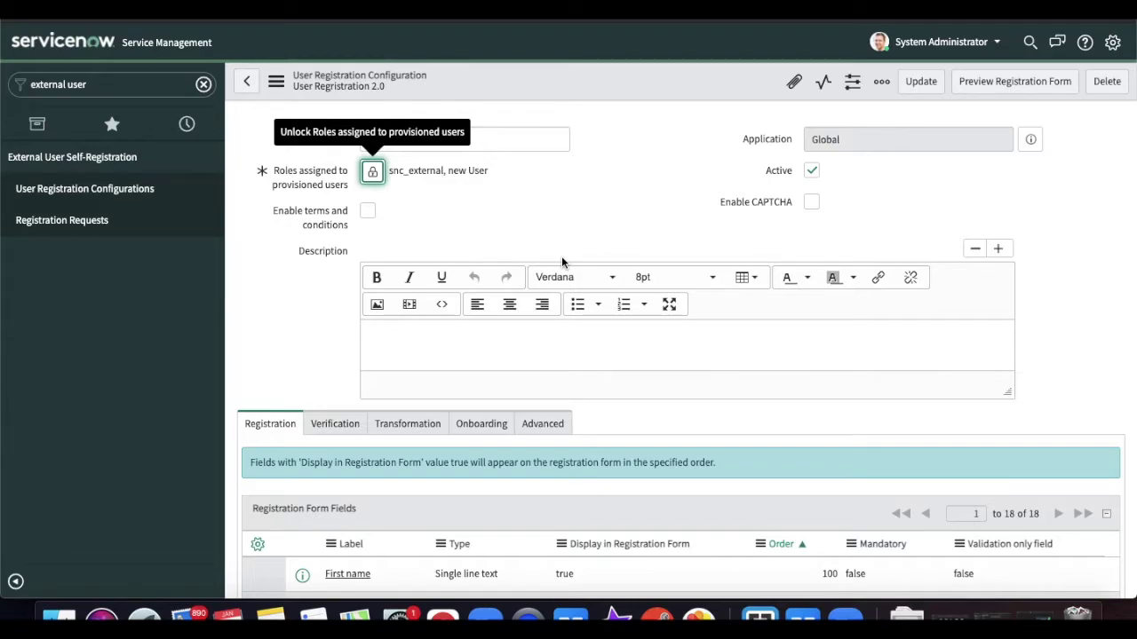
Enable terms and conditions for the configuration and set the Terms and condition URL to google.com
left_click(367, 212)
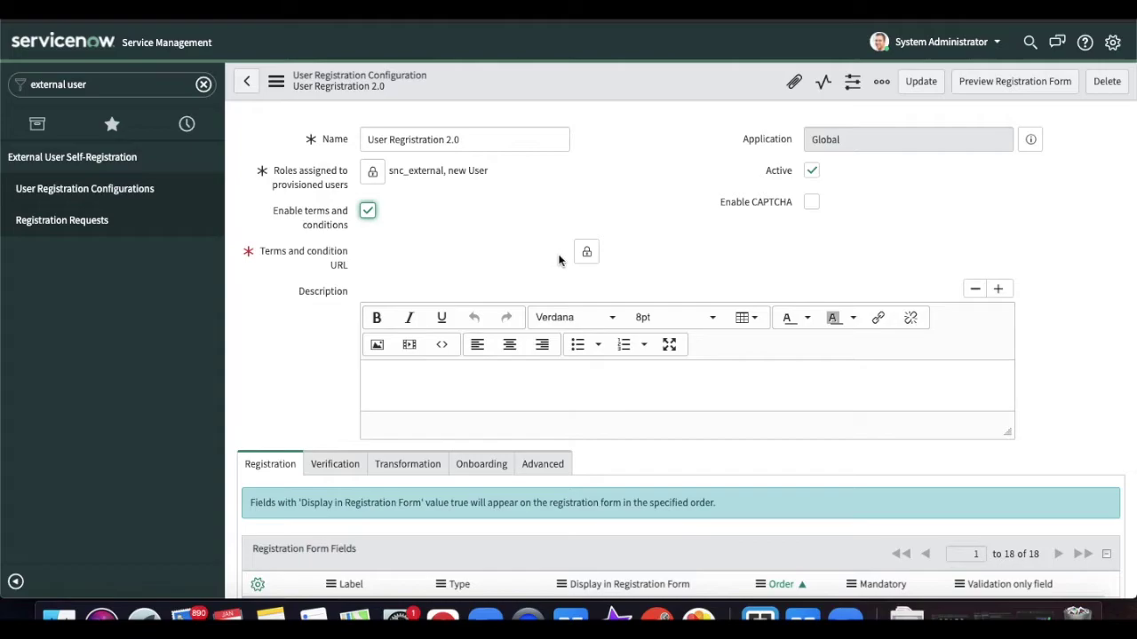
left_click(586, 253)
left_click(501, 251)
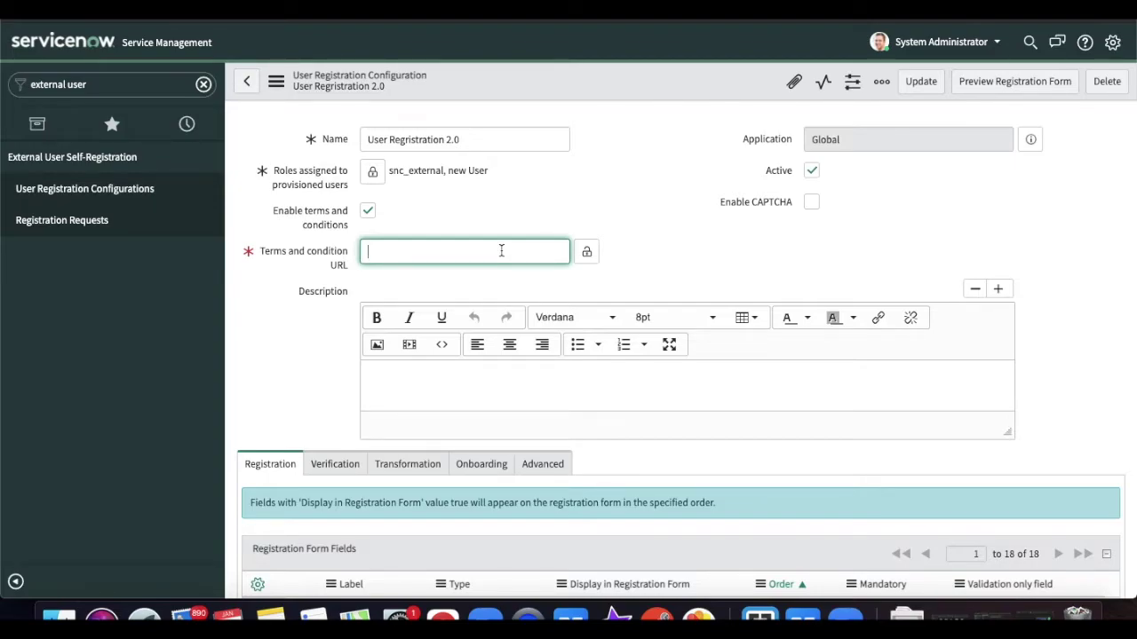
type("google.com")
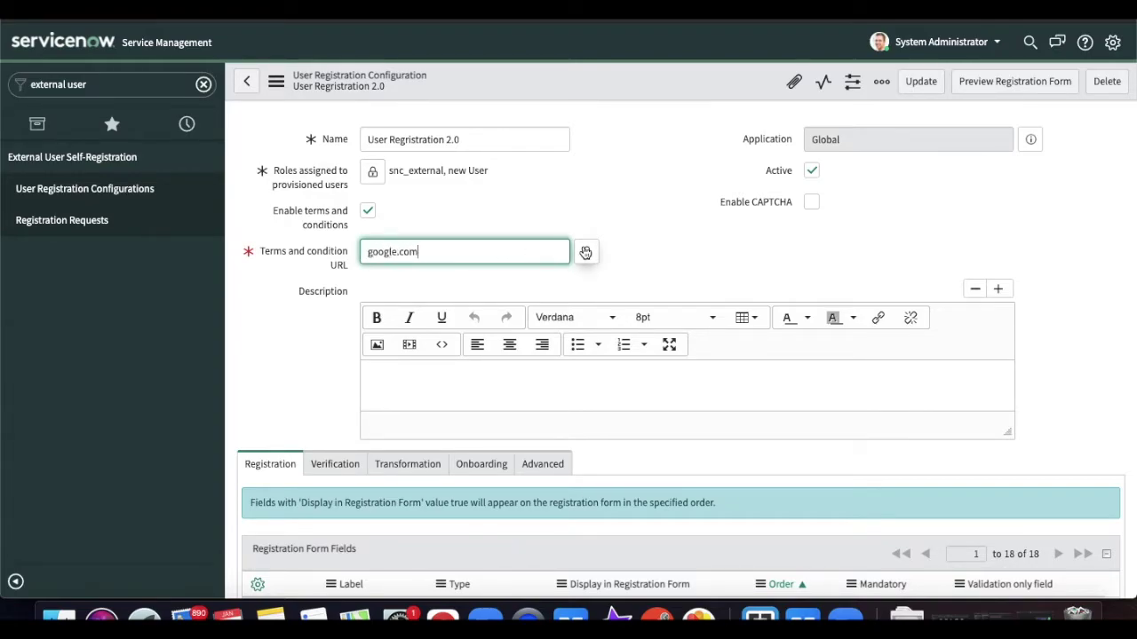
left_click(585, 252)
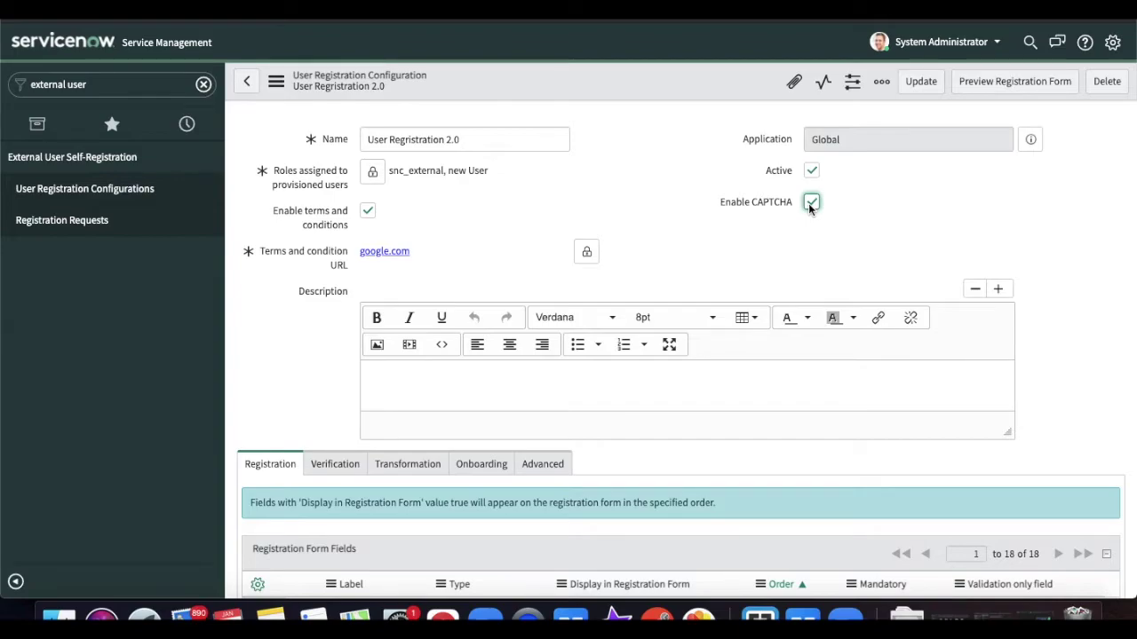
Turn off Enable CAPTCHA and enter the description "User Regristration 2.0" with "for new user" on a second line
mouse_move(764, 209)
left_click(509, 390)
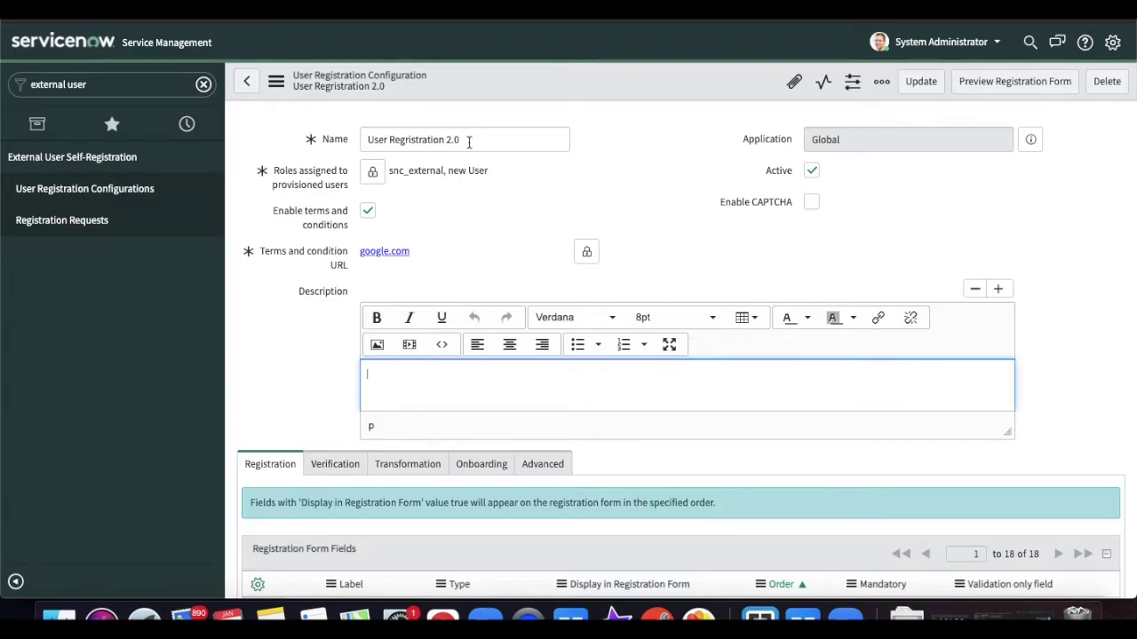
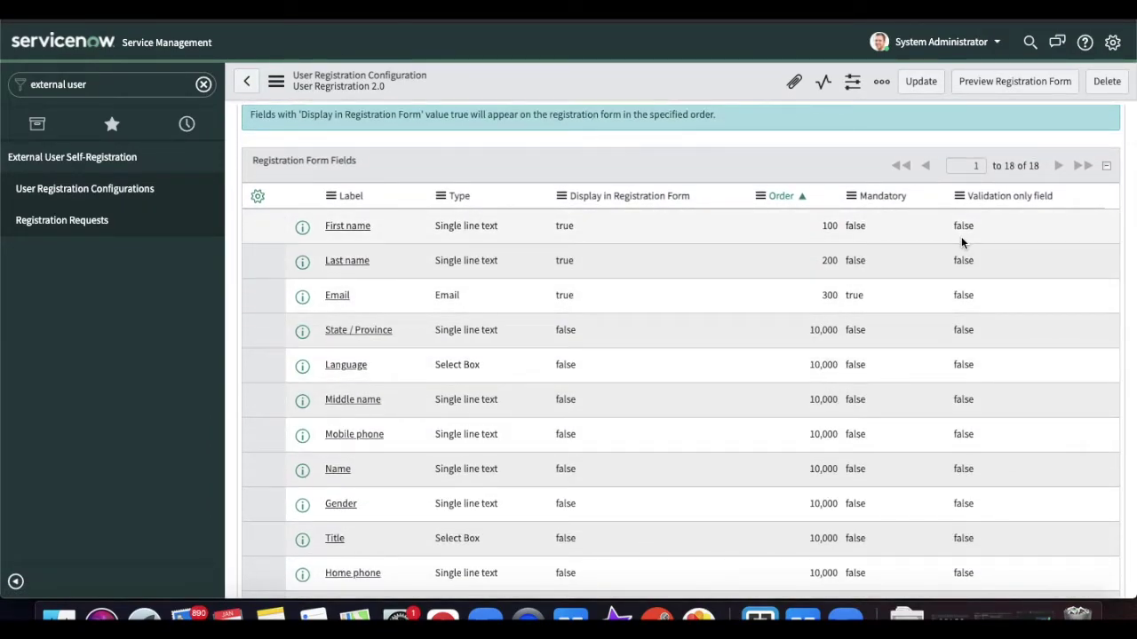
Add a new row labelled "Mobile" to the Registration Form Fields list
scroll(960, 236, "down", 5)
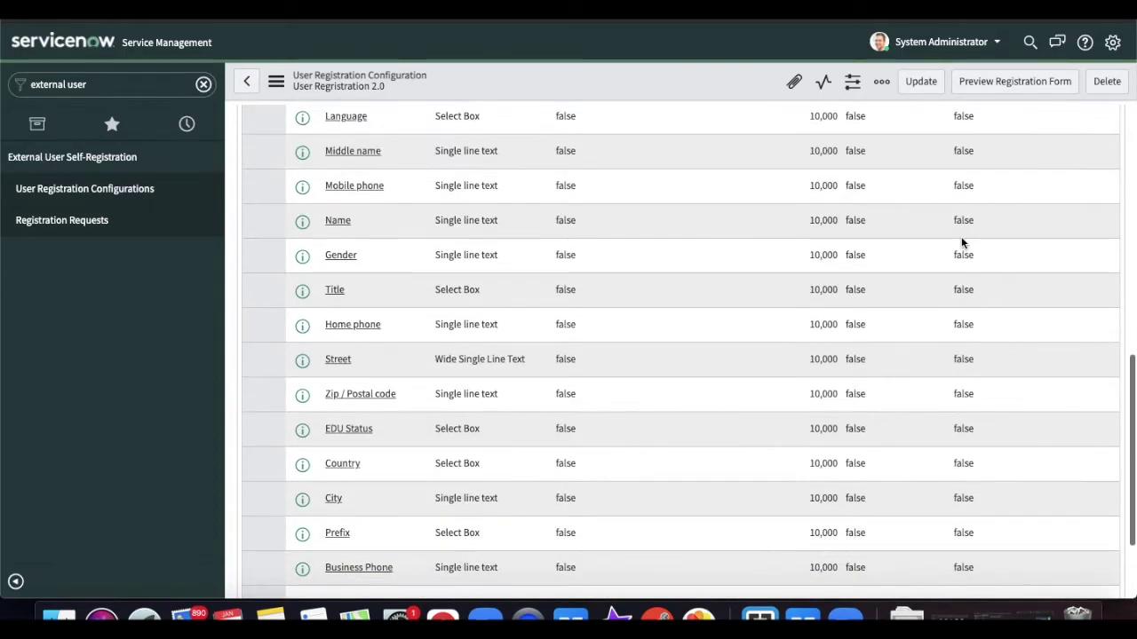
scroll(960, 236, "up", 5)
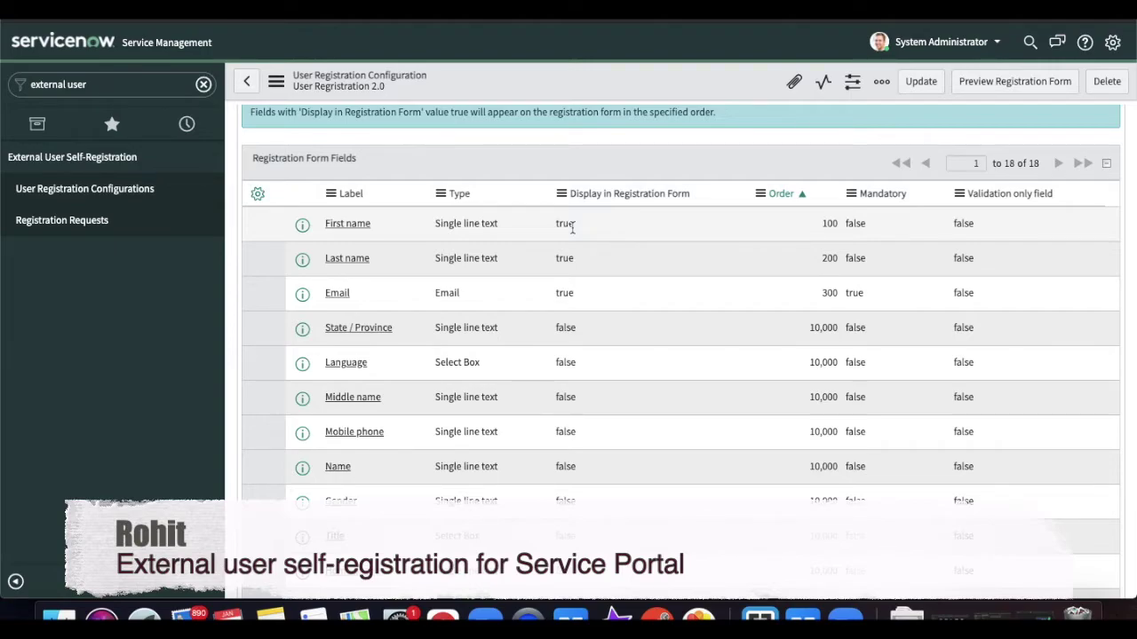
scroll(593, 433, "down", 8)
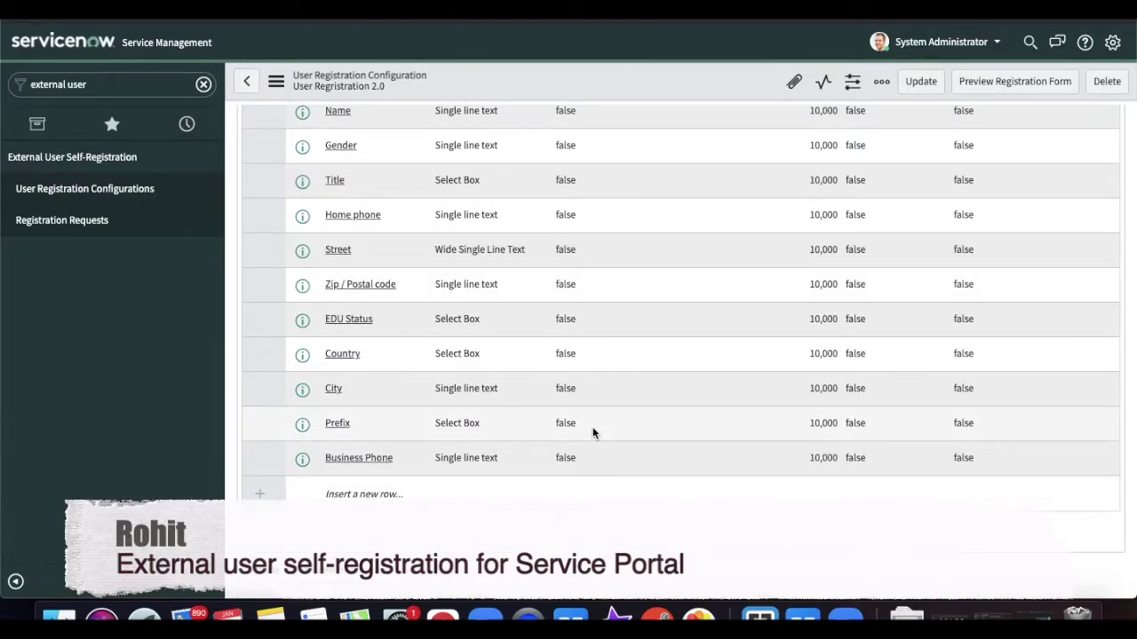
scroll(593, 432, "up", 1)
left_click(347, 531)
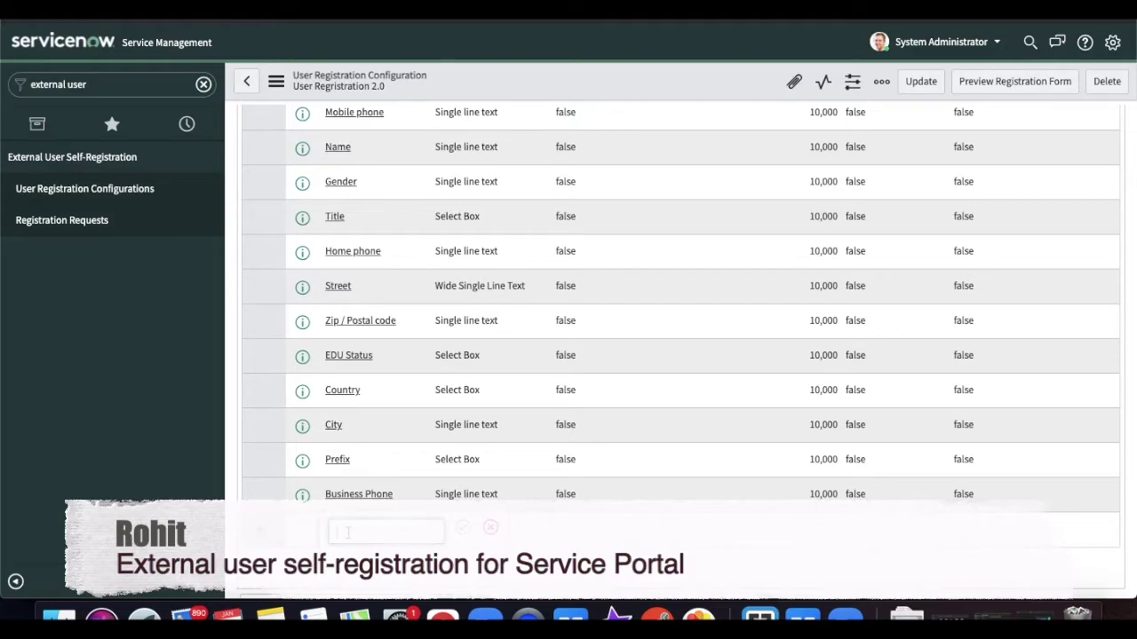
type("Ph")
type("o")
key("BackSpace")
key("BackSpace")
key("BackSpace")
type("Mobile")
left_click(462, 528)
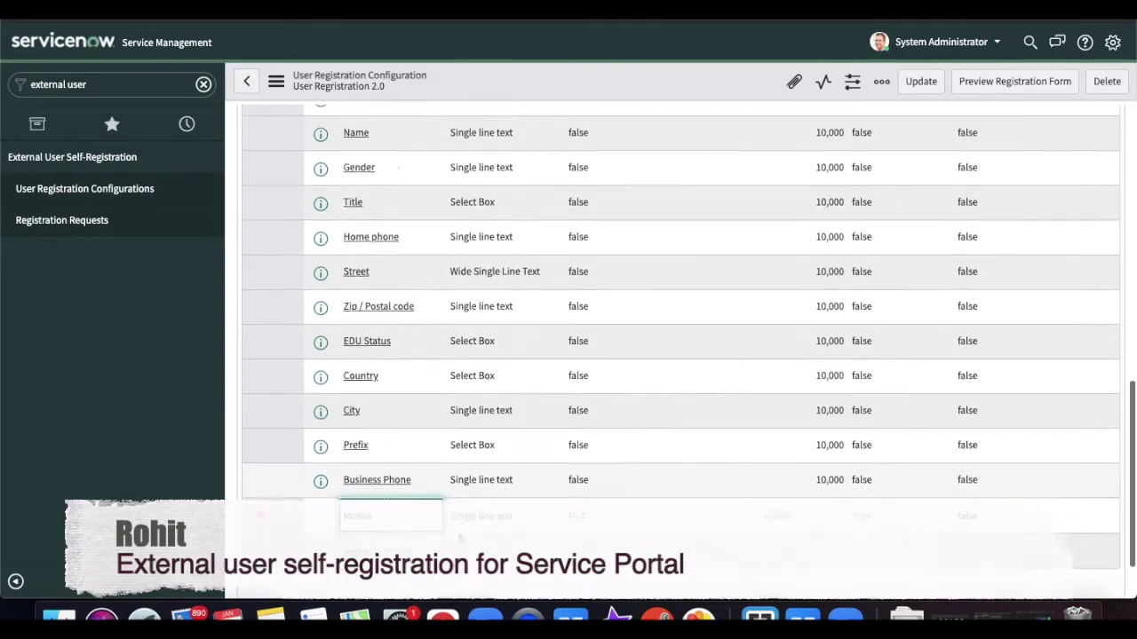
Keep Display in Registration Form at true for the new Mobile field and save the user registration configuration
double_click(577, 517)
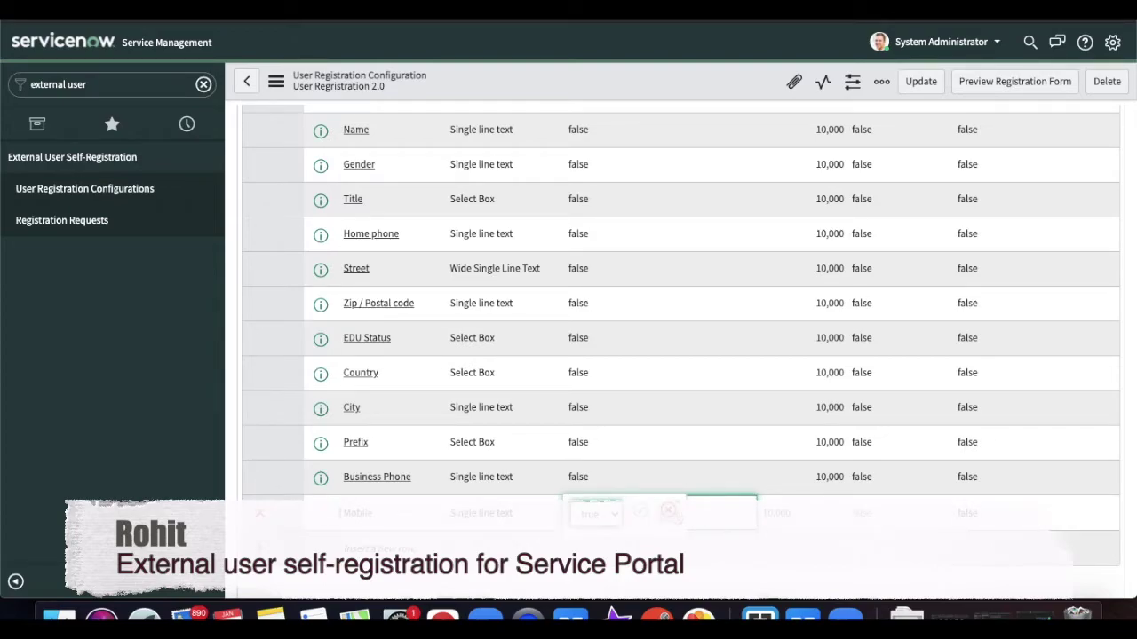
key("Return")
scroll(596, 463, "up", 5)
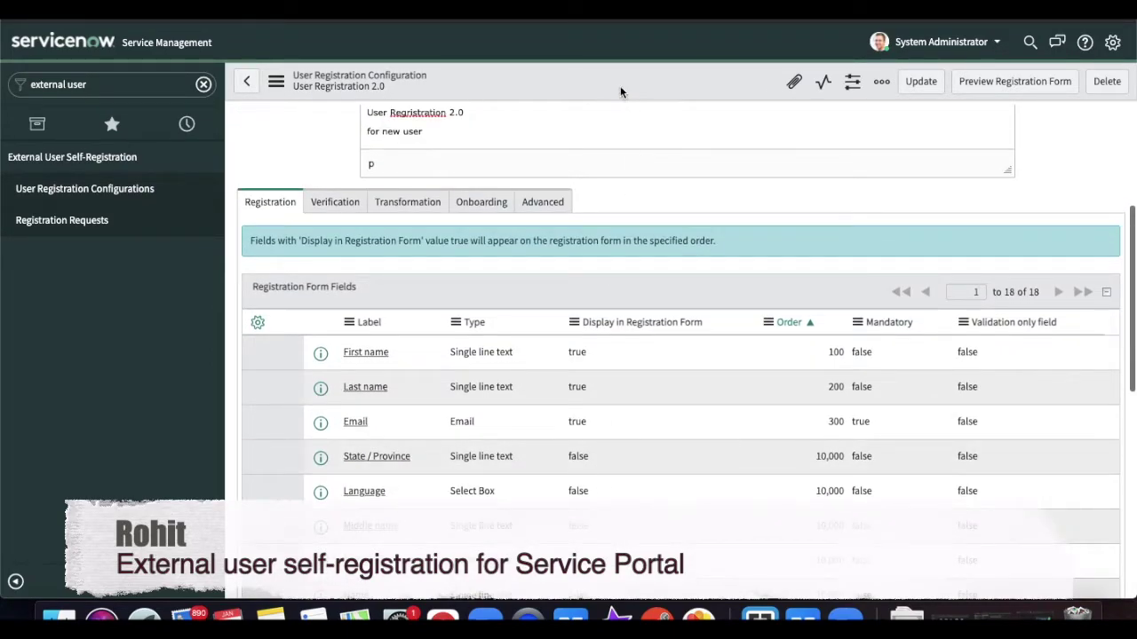
right_click(622, 87)
left_click(633, 98)
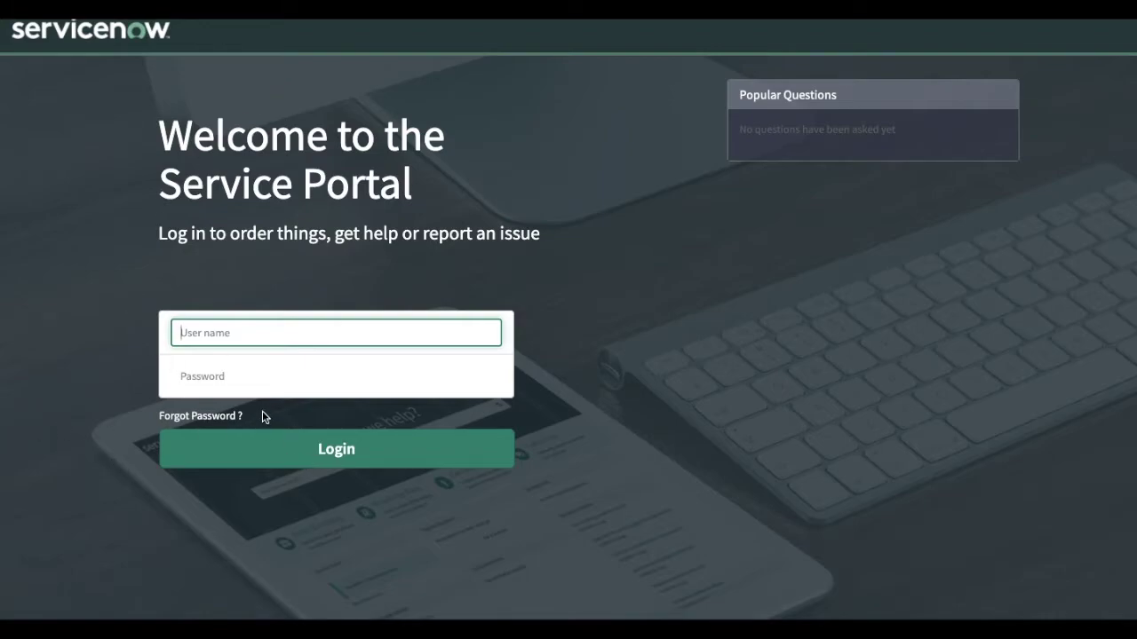
Reload the Service Portal login page, and open the Service Portal record from the portals list
key("F5")
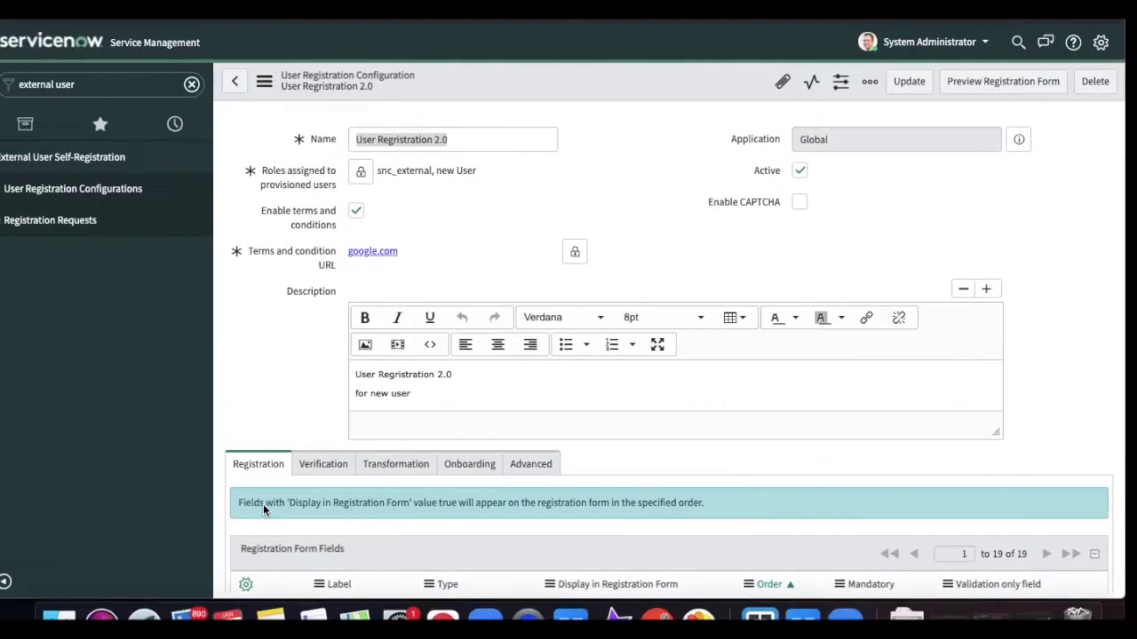
left_click(81, 86)
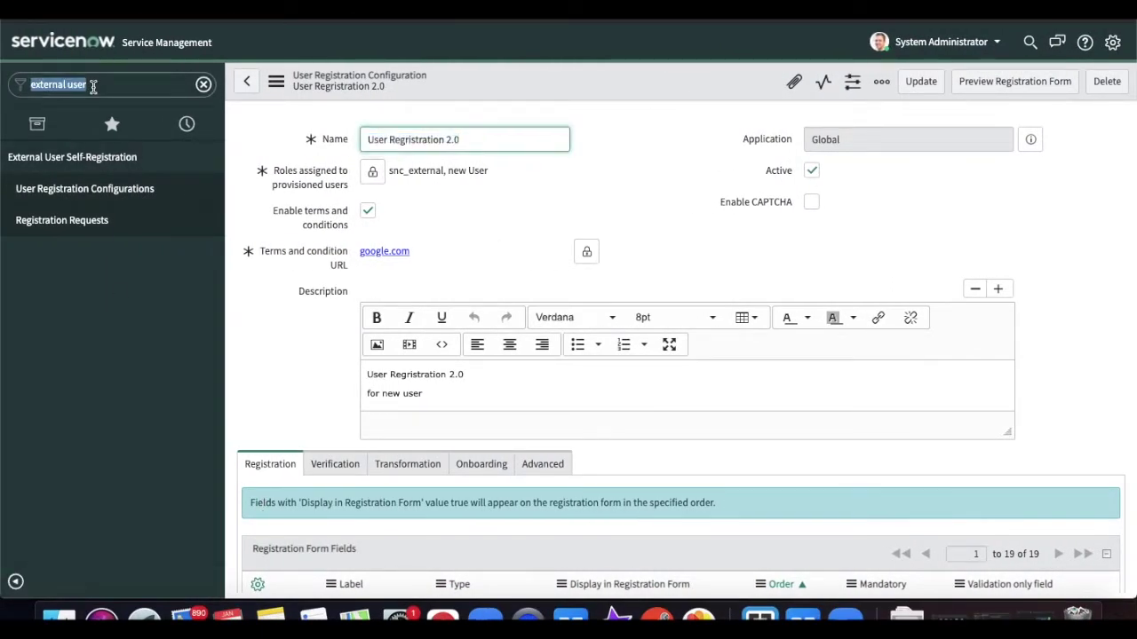
type("se")
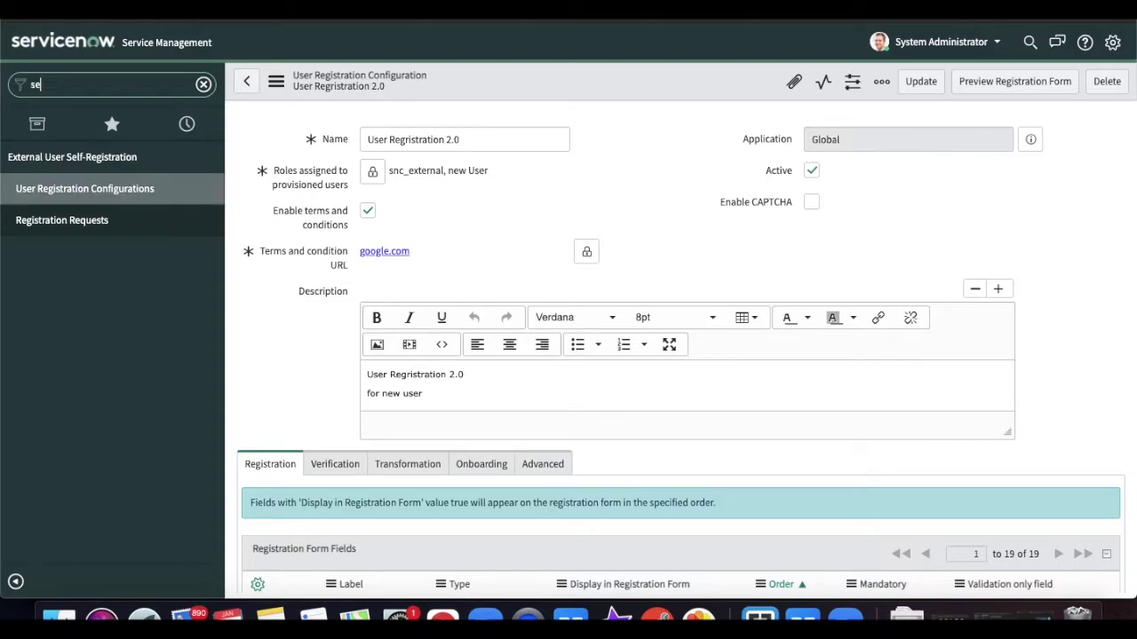
type("rvice port")
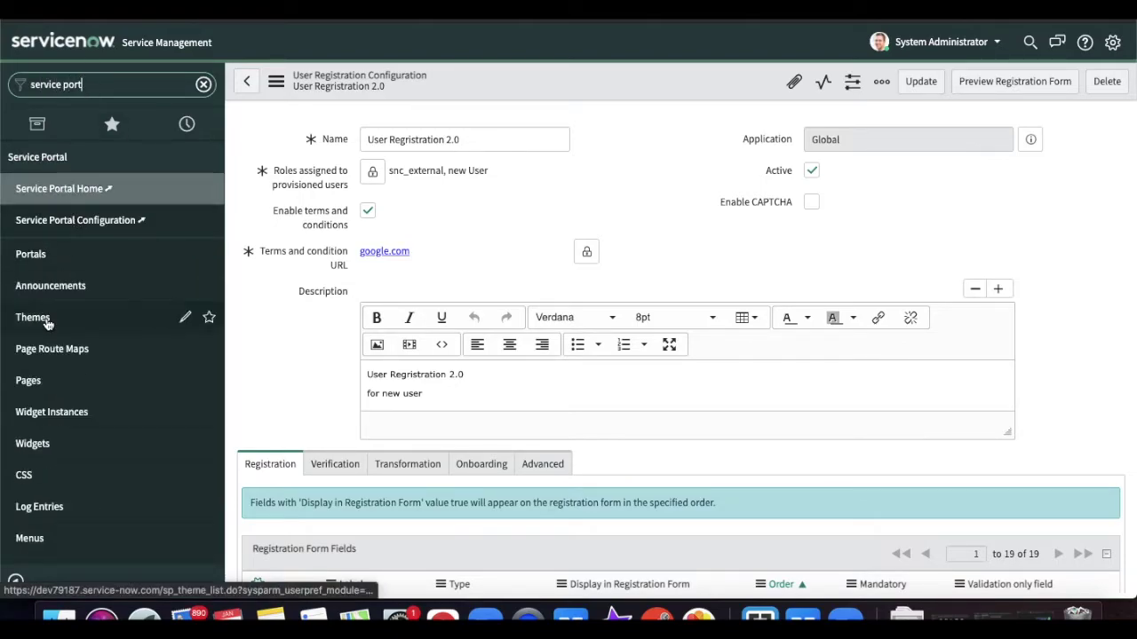
scroll(49, 320, "down", 1)
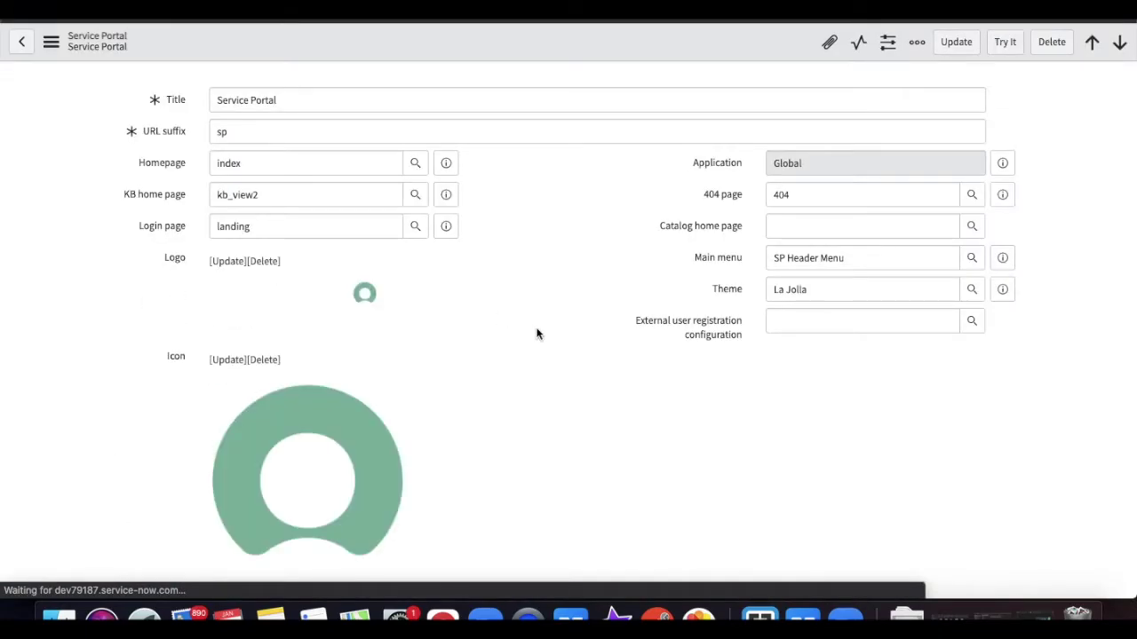
Set the portal's External user registration configuration to "User Regristration 2.0" and save the record
left_click(848, 320)
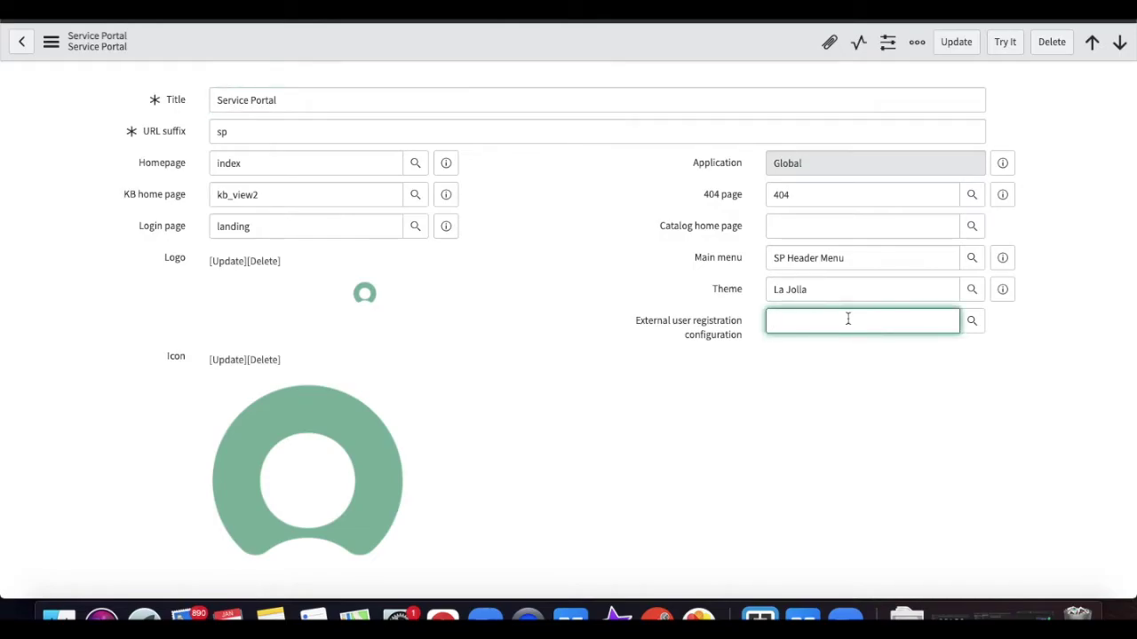
type("User")
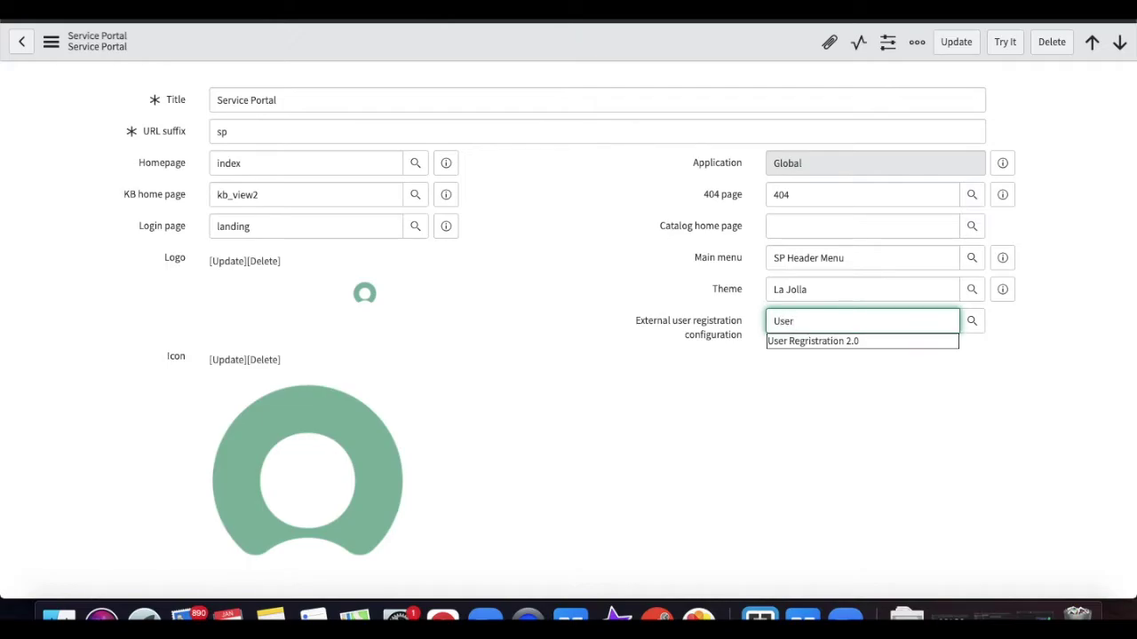
left_click(831, 342)
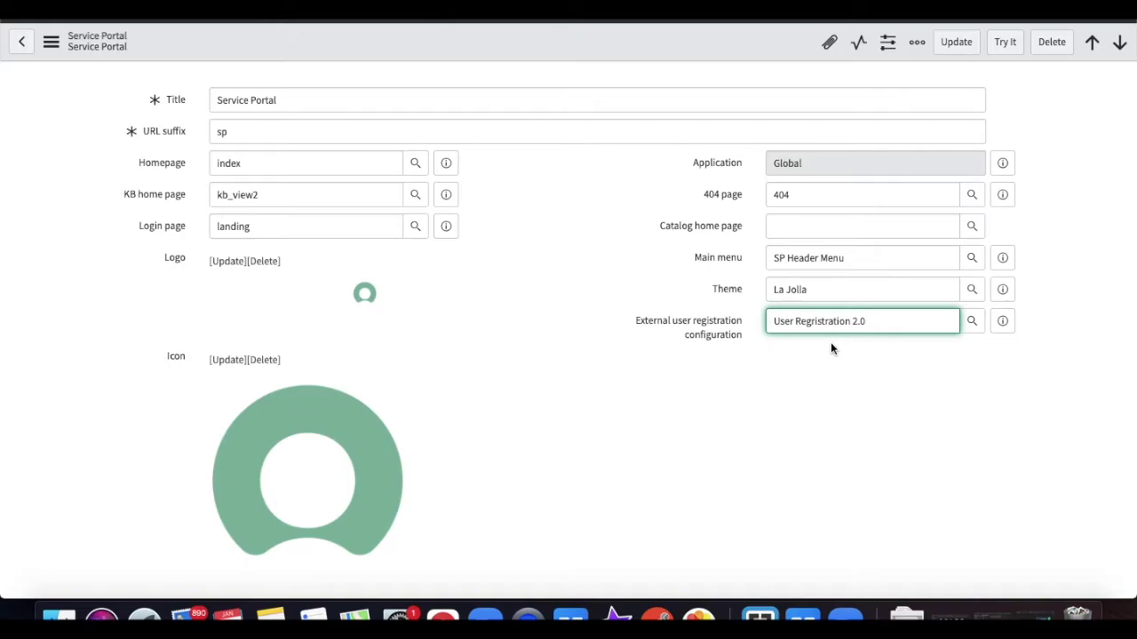
right_click(577, 56)
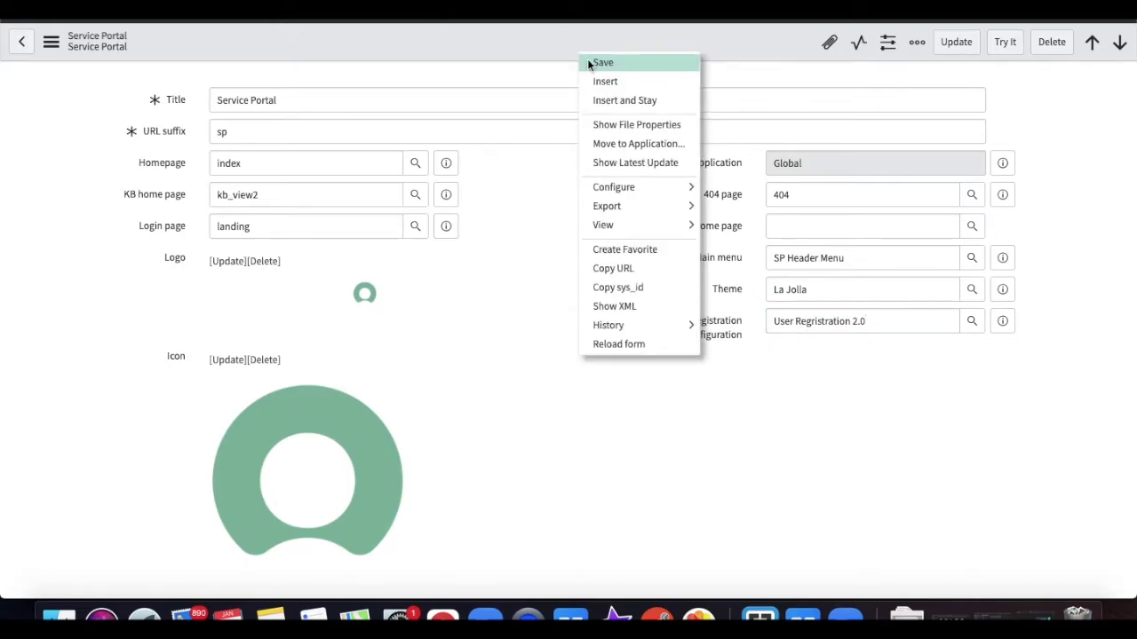
left_click(588, 63)
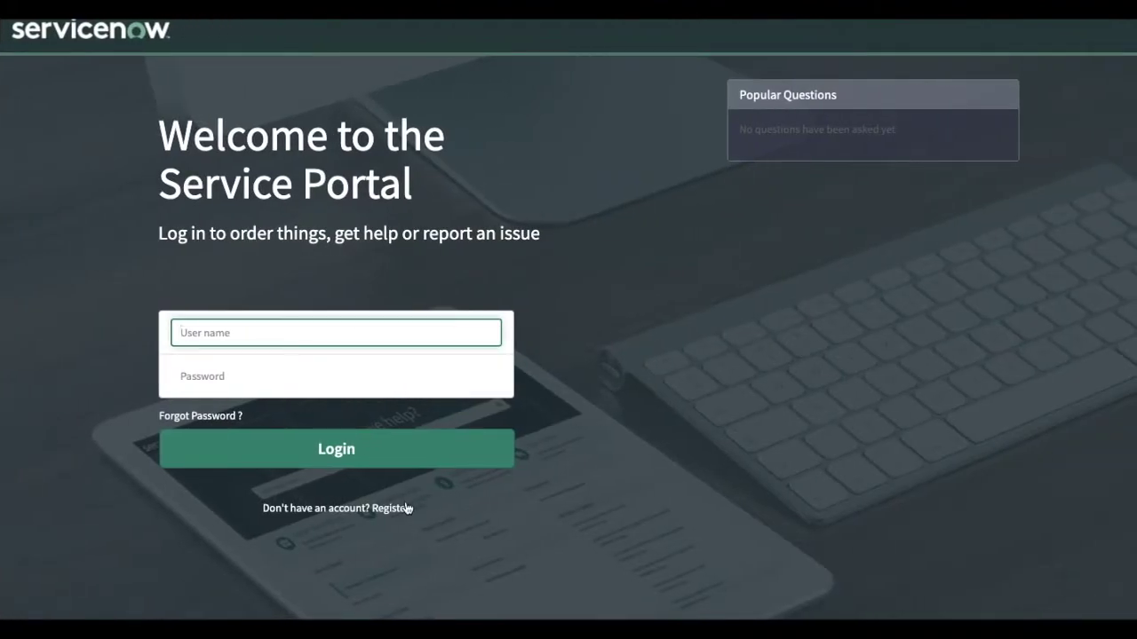
Open the registration form from the portal login page and compare it with the configuration's description and form fields
left_click(406, 509)
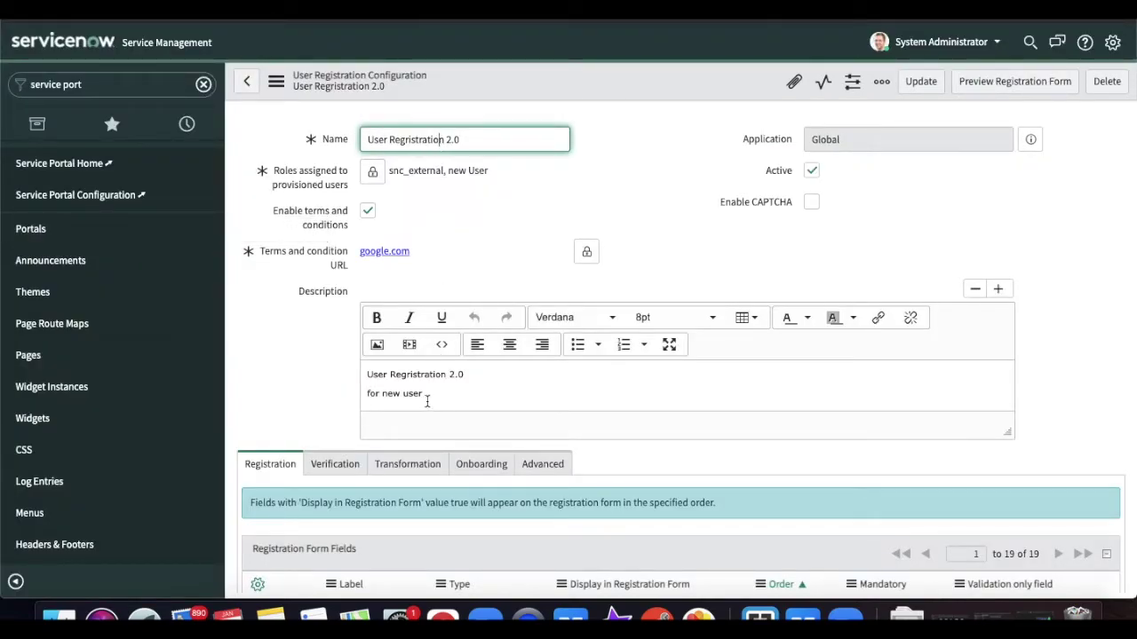
left_click_drag(425, 396, 357, 382)
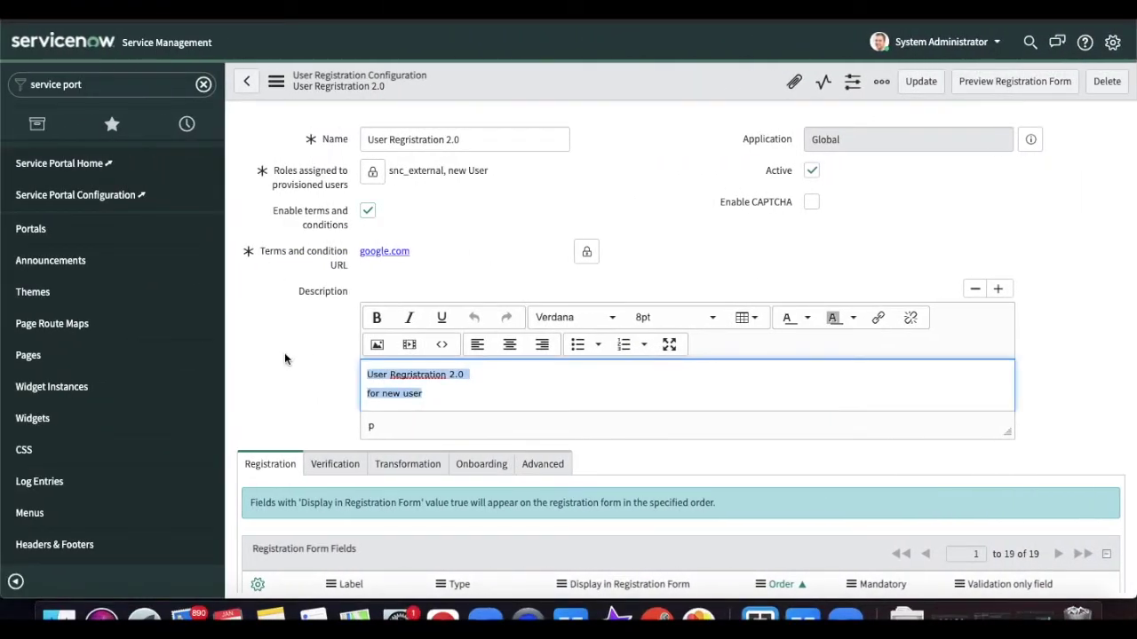
scroll(284, 359, "down", 5)
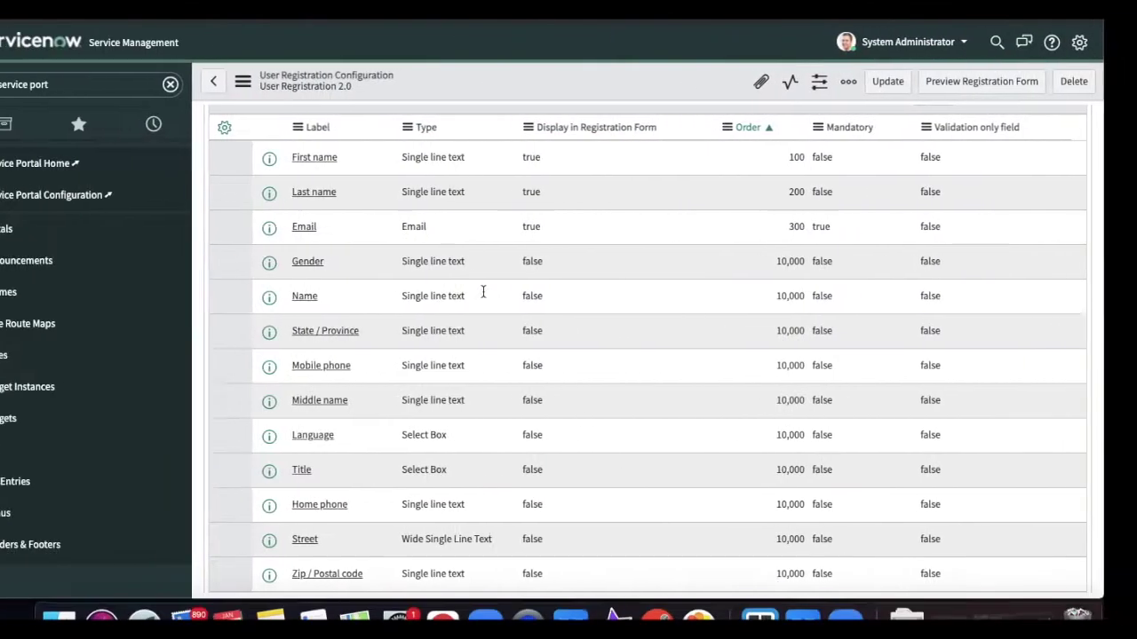
scroll(482, 292, "up", 5)
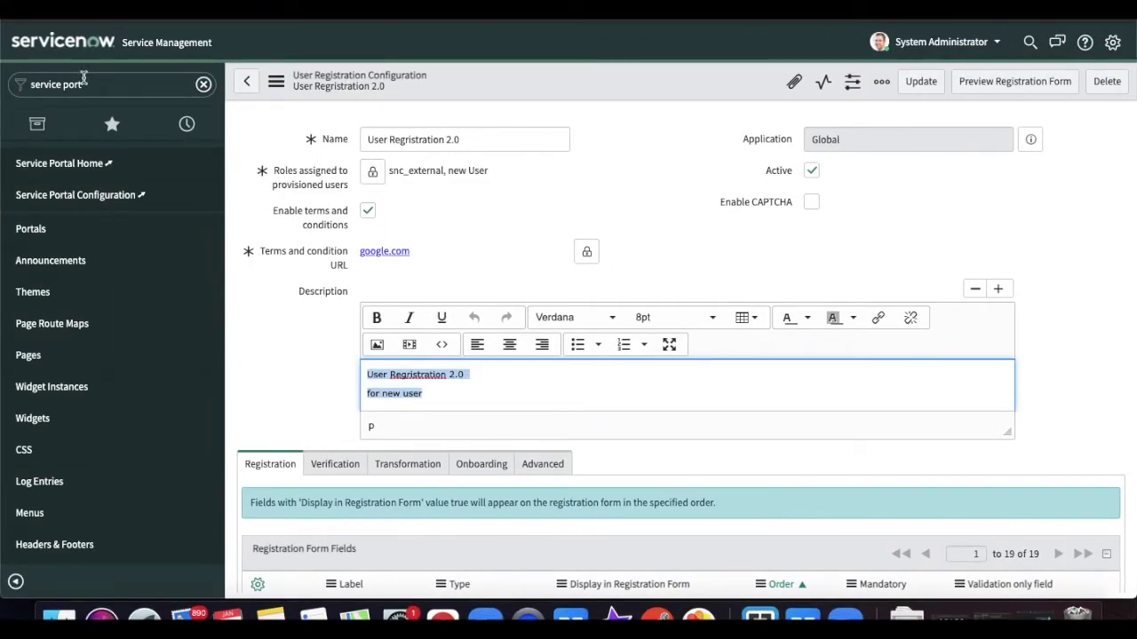
Find the external user self-registration module and check its Registration Requests list alongside the portal's registration form
left_click(84, 78)
type("external")
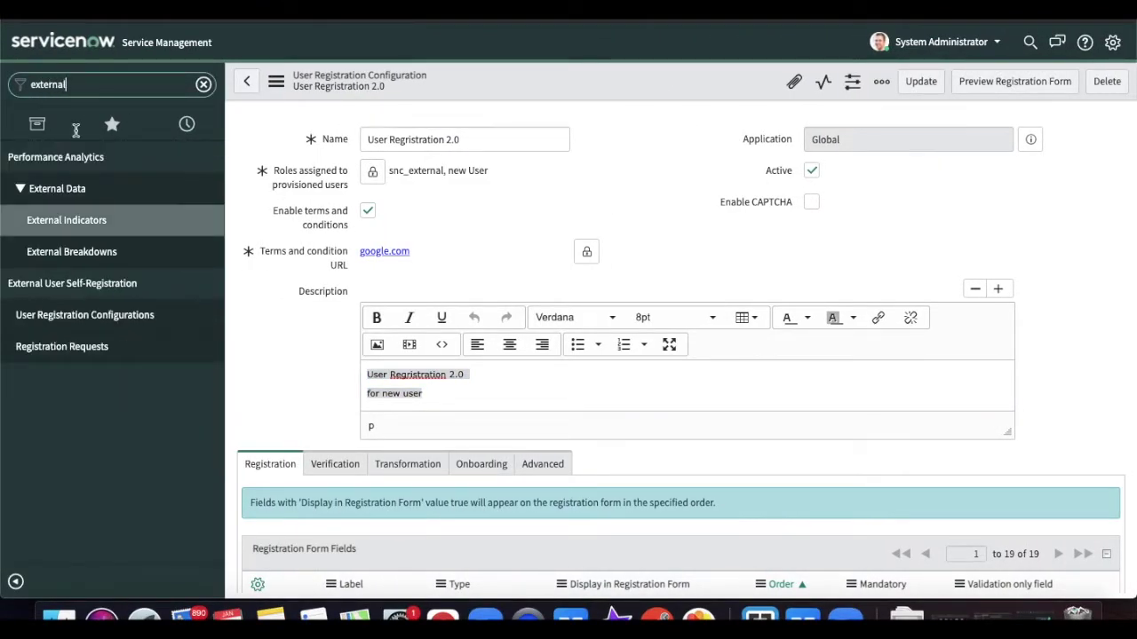
left_click(63, 348)
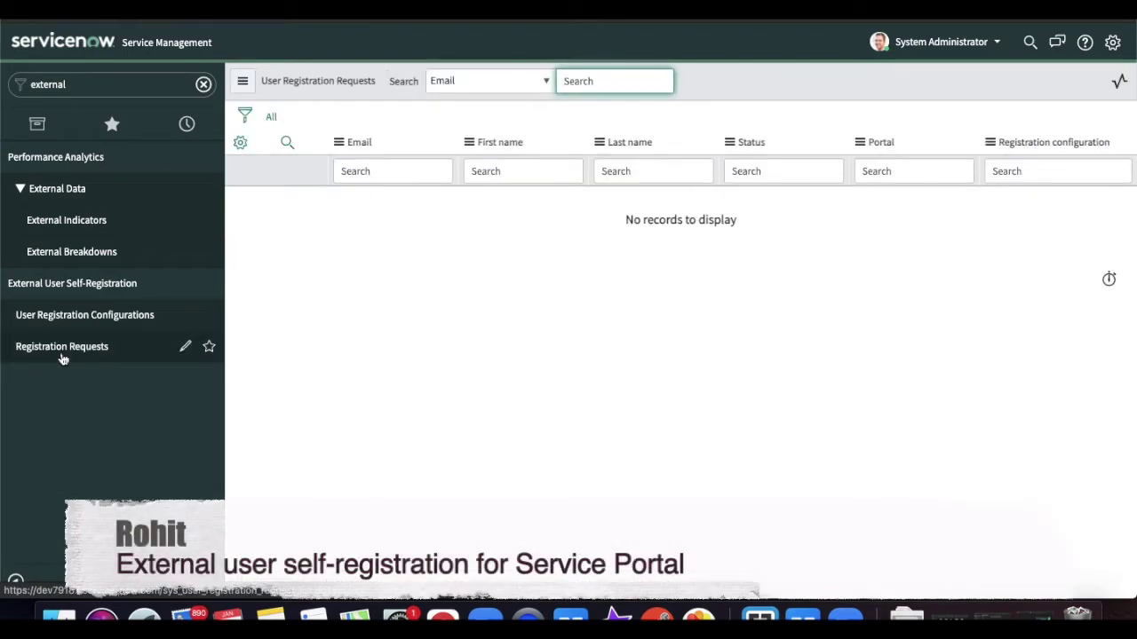
key("ctrl+Right")
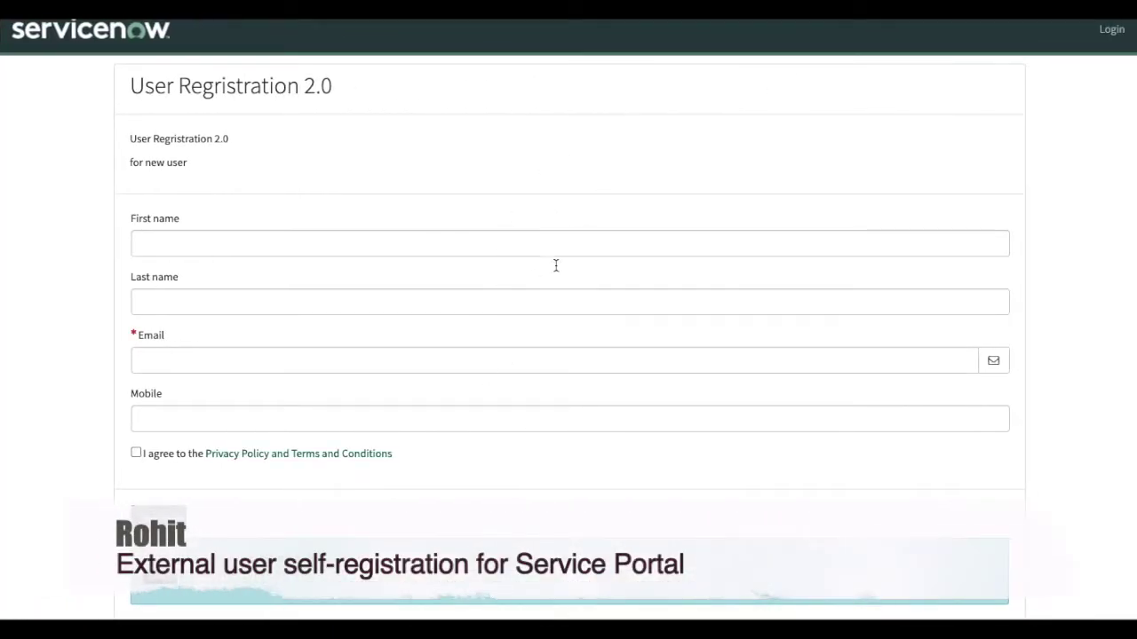
key("ctrl+Left")
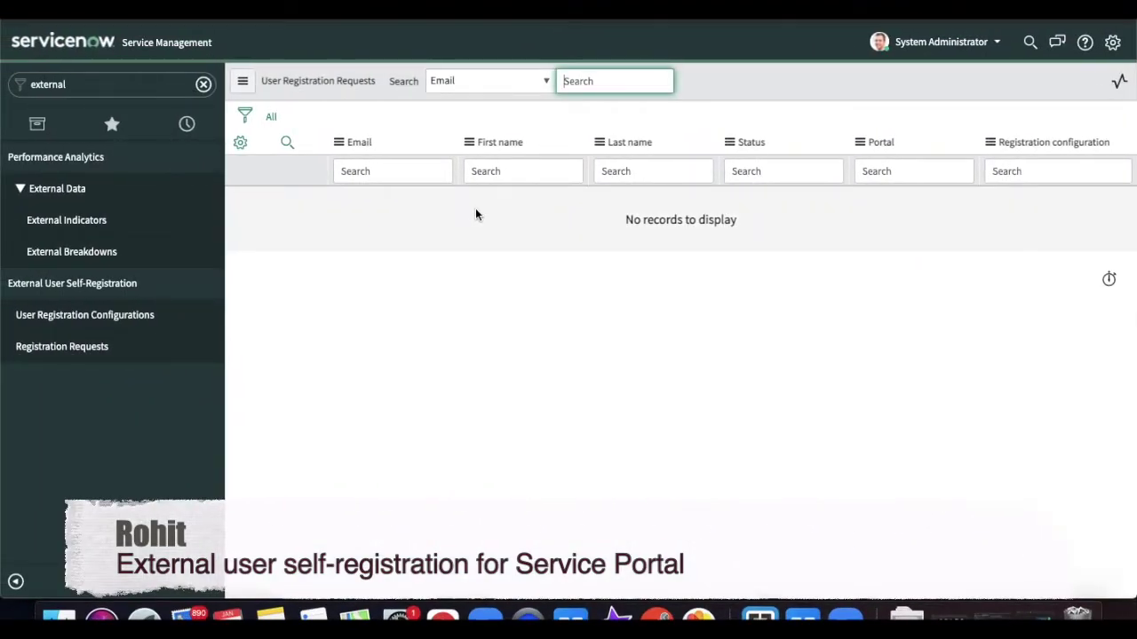
Fill in the first name, last name and e-mail address on the portal's User Regristration 2.0 form
key("ctrl+Right")
left_click(440, 234)
type("R")
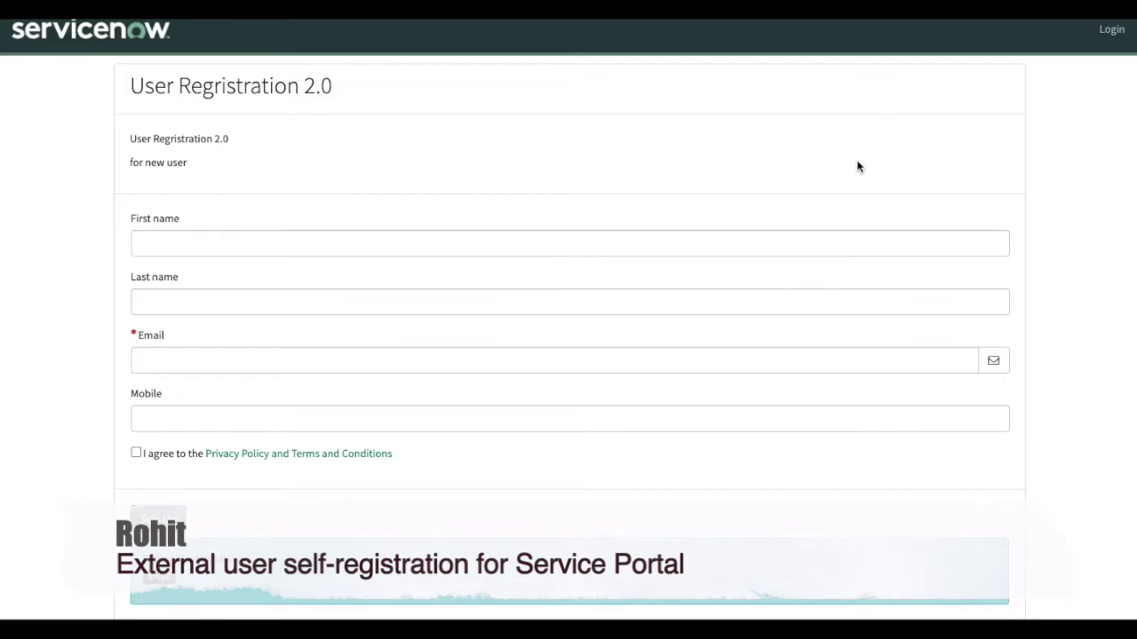
left_click(731, 242)
type("ABC")
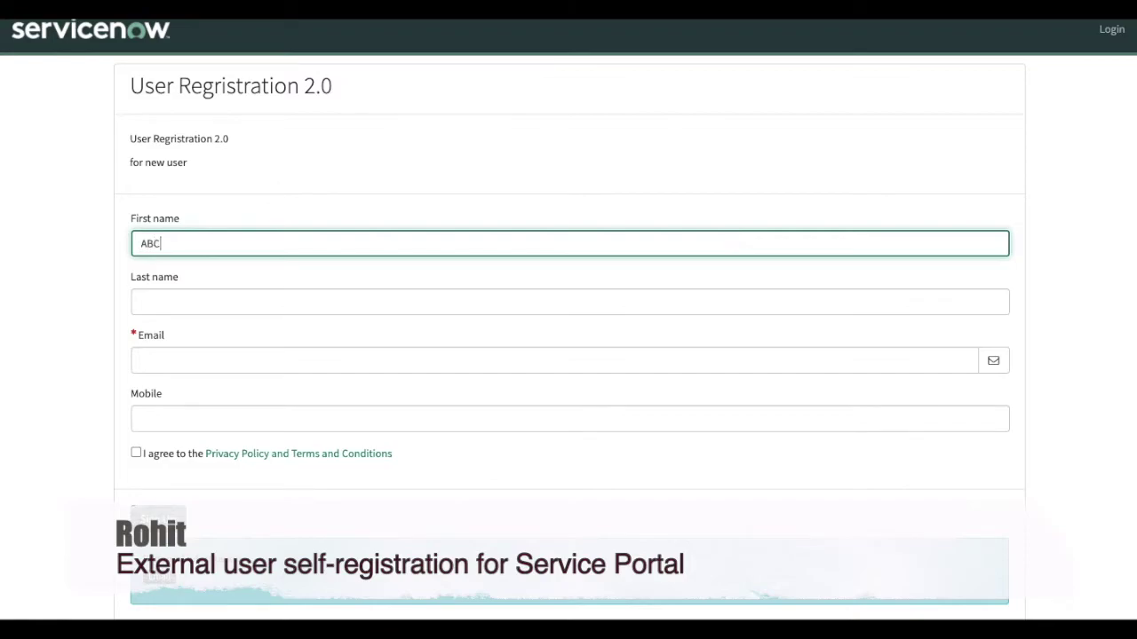
key("Tab")
type("XYZ")
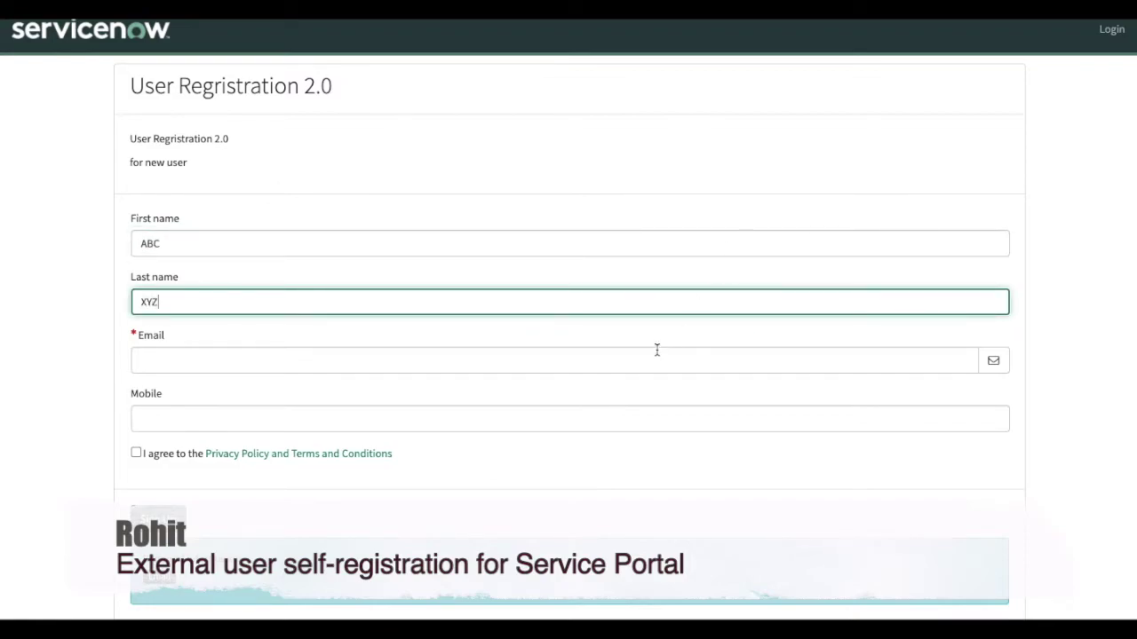
key("Tab")
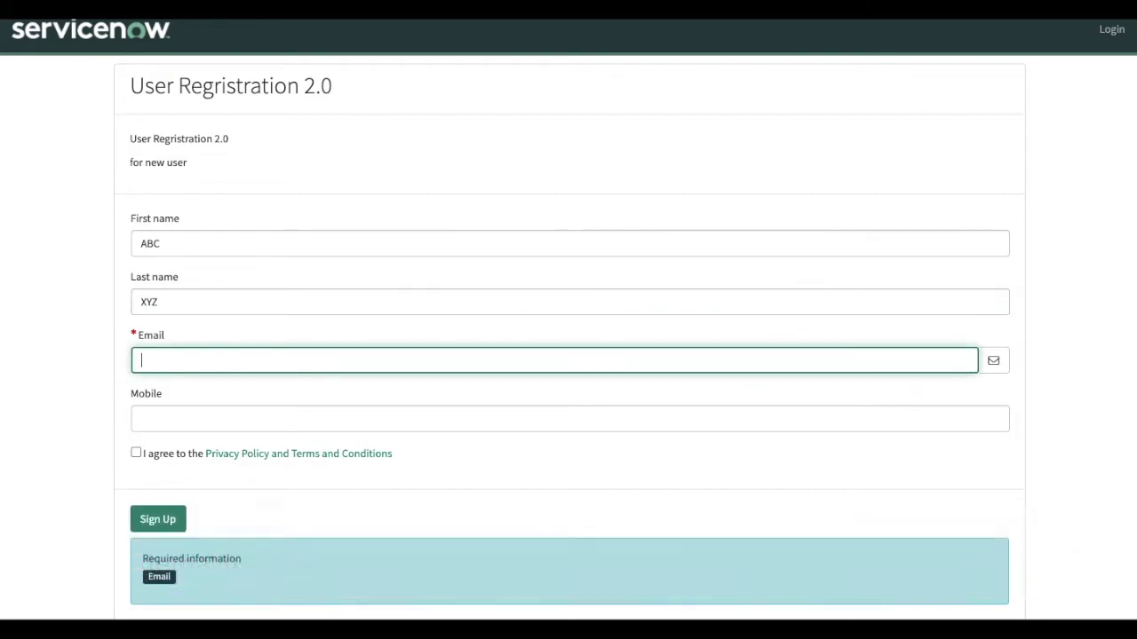
type("abc@xyz.com")
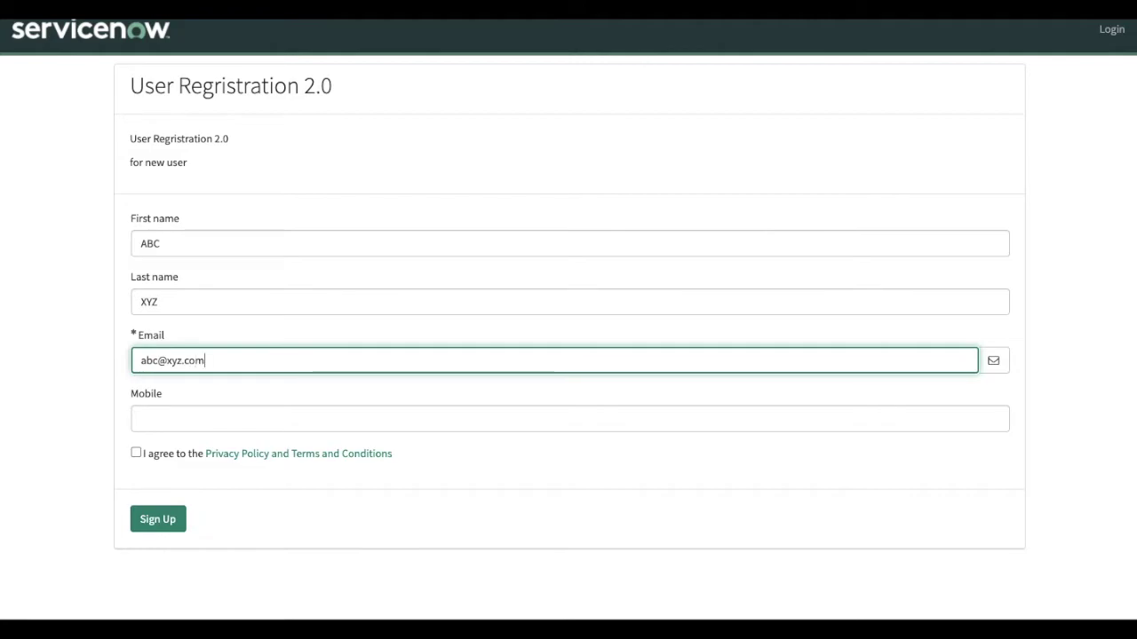
Submit the registration with the Privacy Policy and Terms and Conditions accepted
left_click(163, 522)
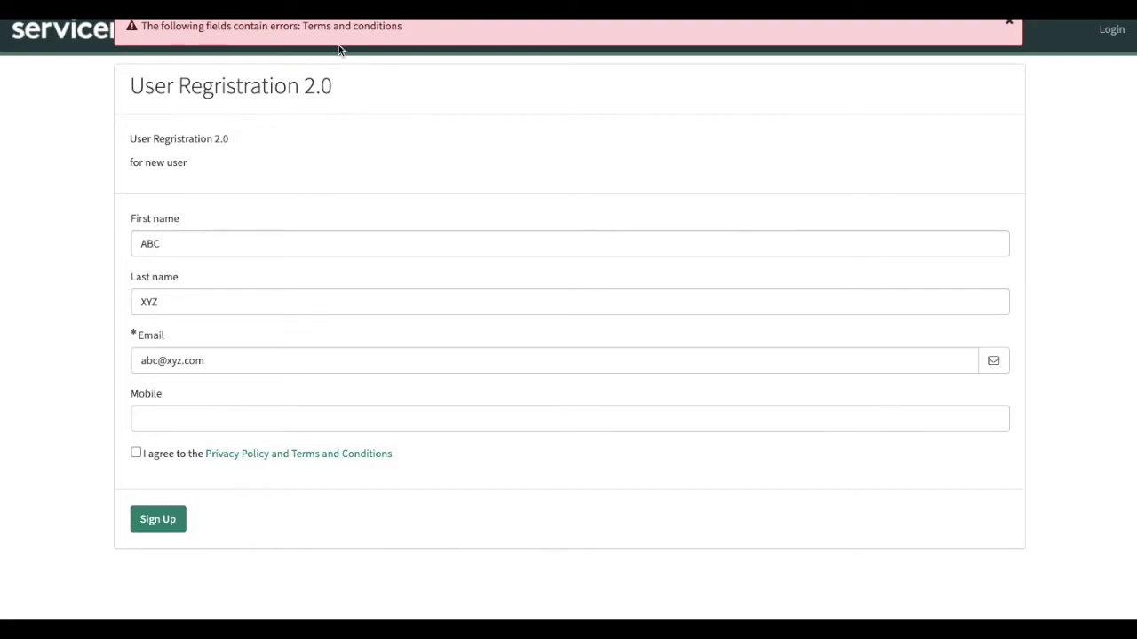
left_click(136, 454)
left_click(164, 530)
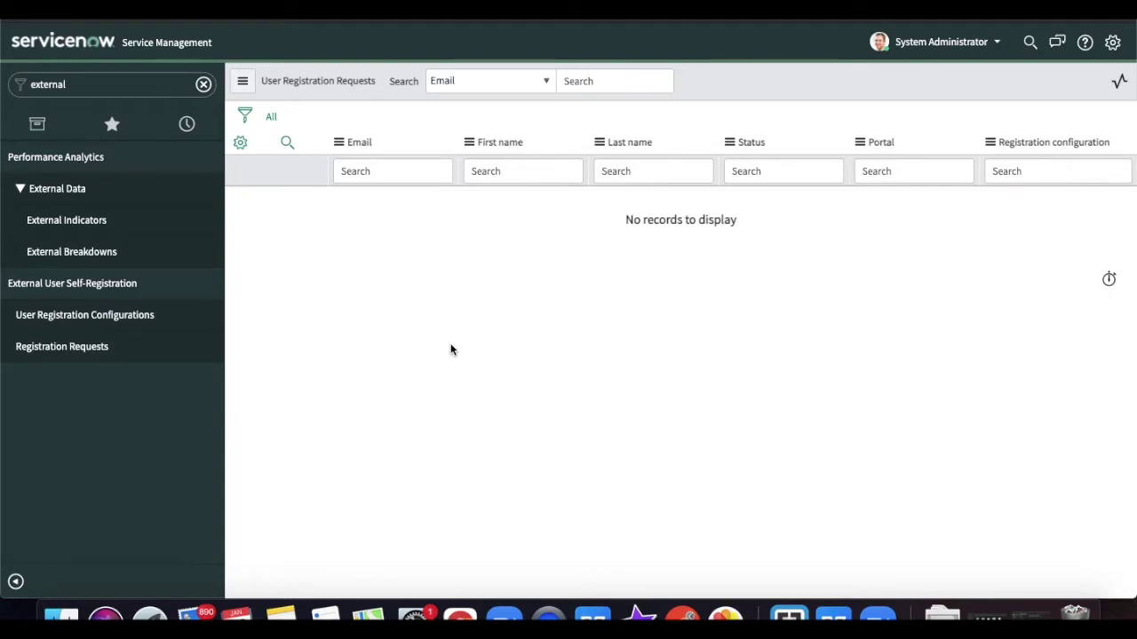
Refresh the User Registration Requests list and open the newly submitted request
left_click(273, 122)
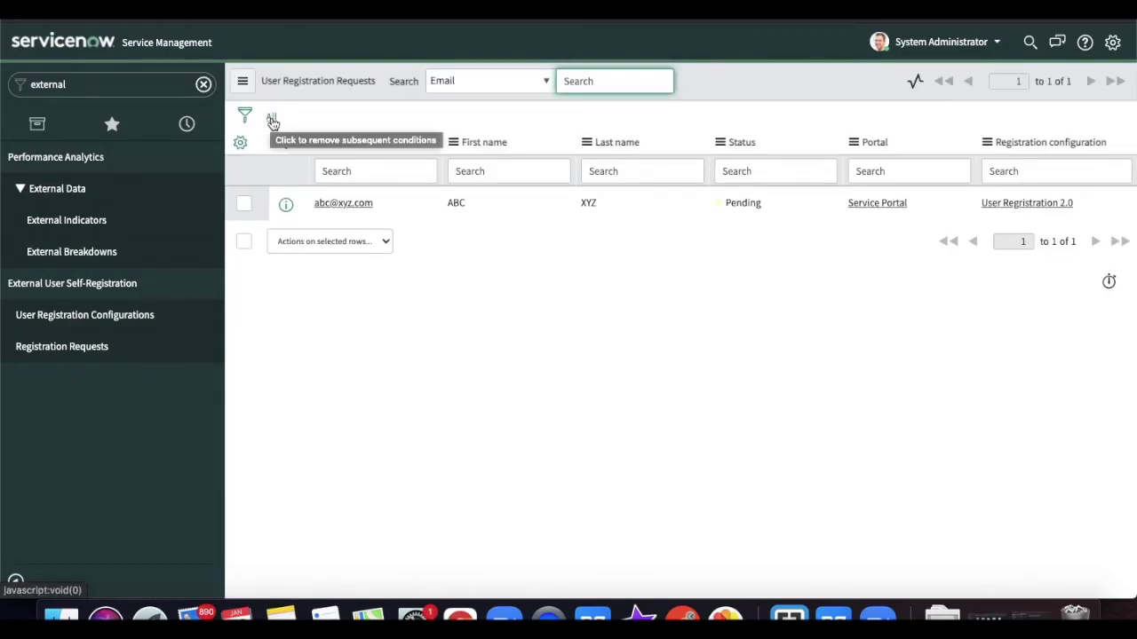
left_click(335, 207)
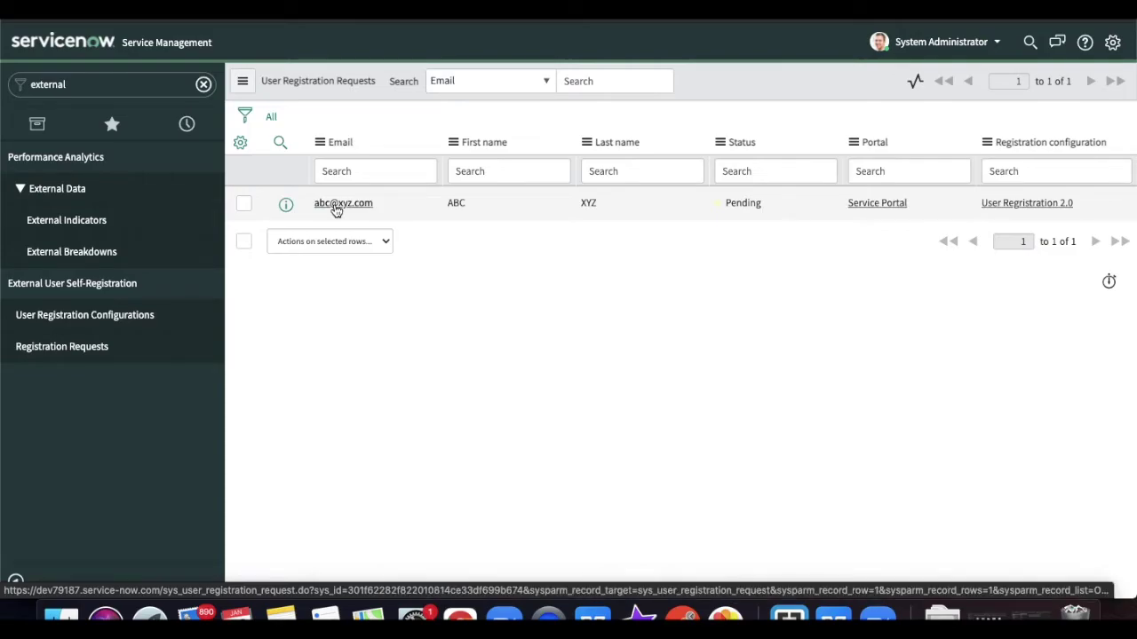
left_click(336, 207)
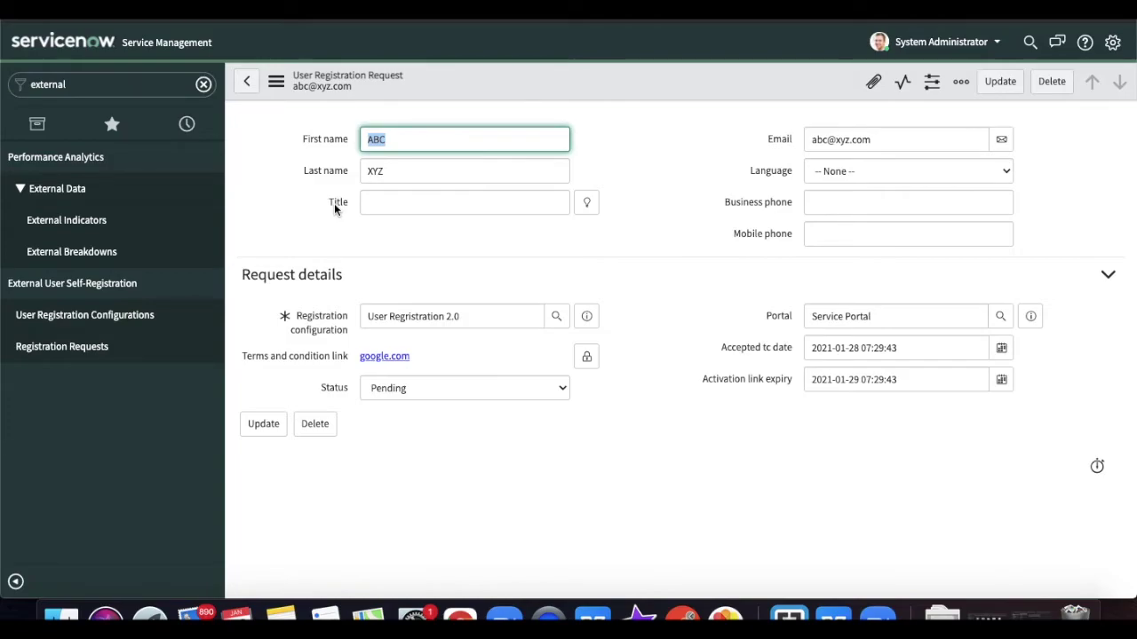
Open the sys_user list and filter its Email column by the registration request's e-mail address
left_click(85, 83)
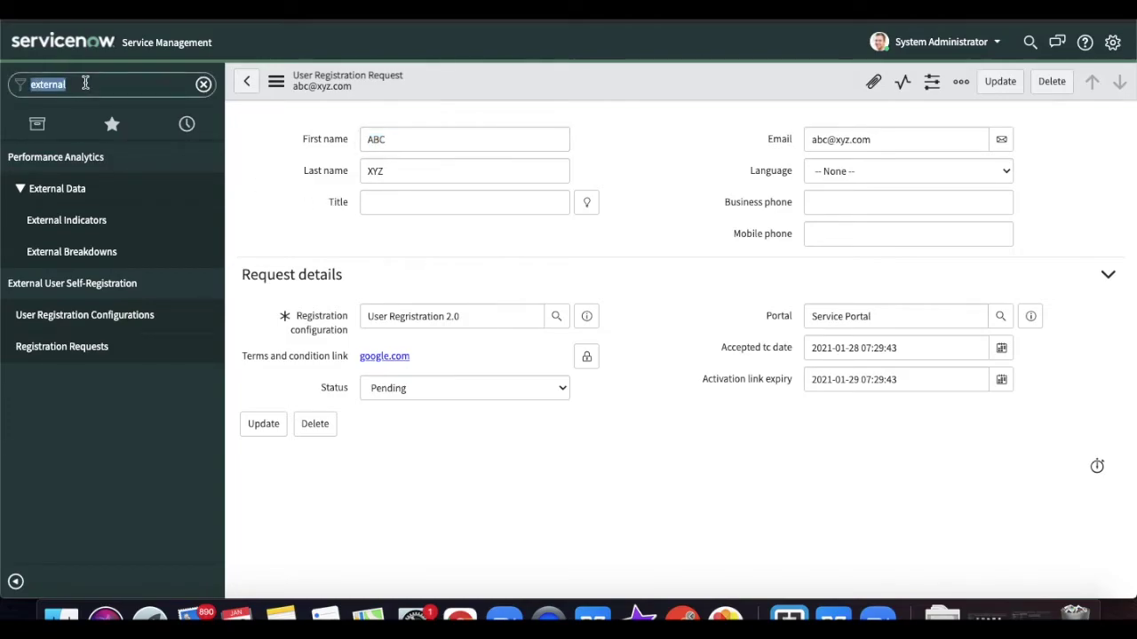
type("sys_user.list")
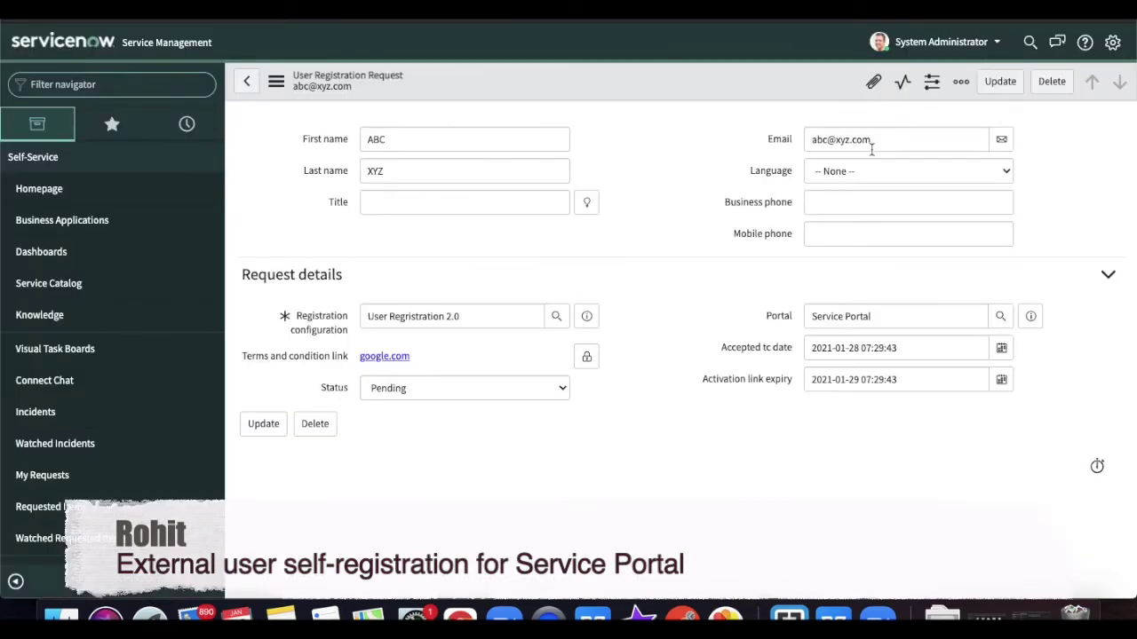
left_click(871, 147)
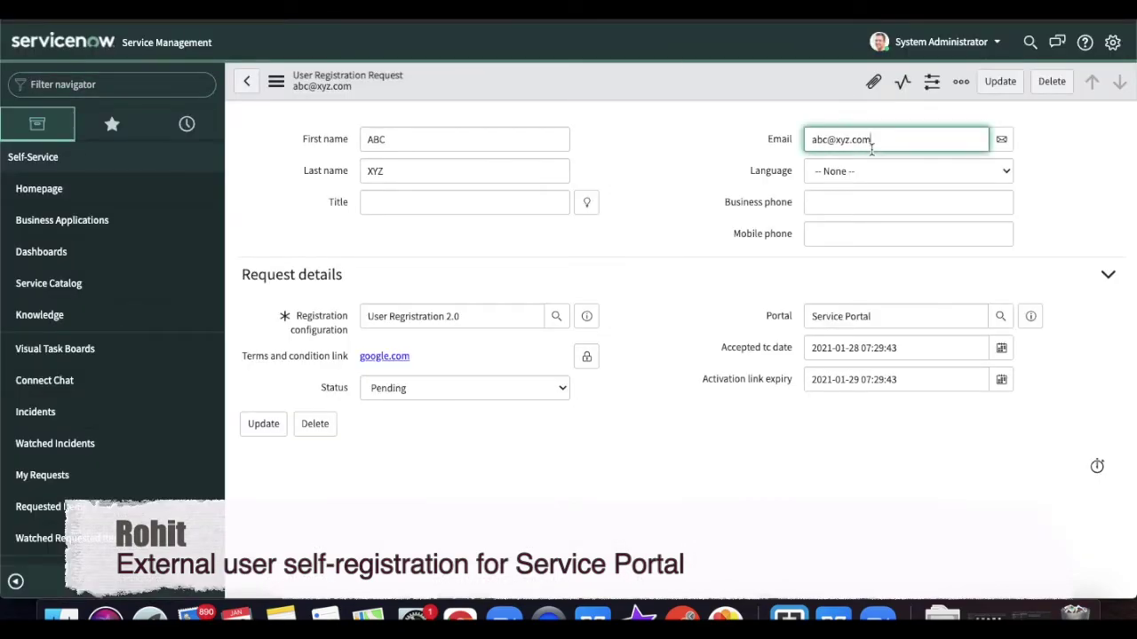
double_click(871, 147)
key("super+c")
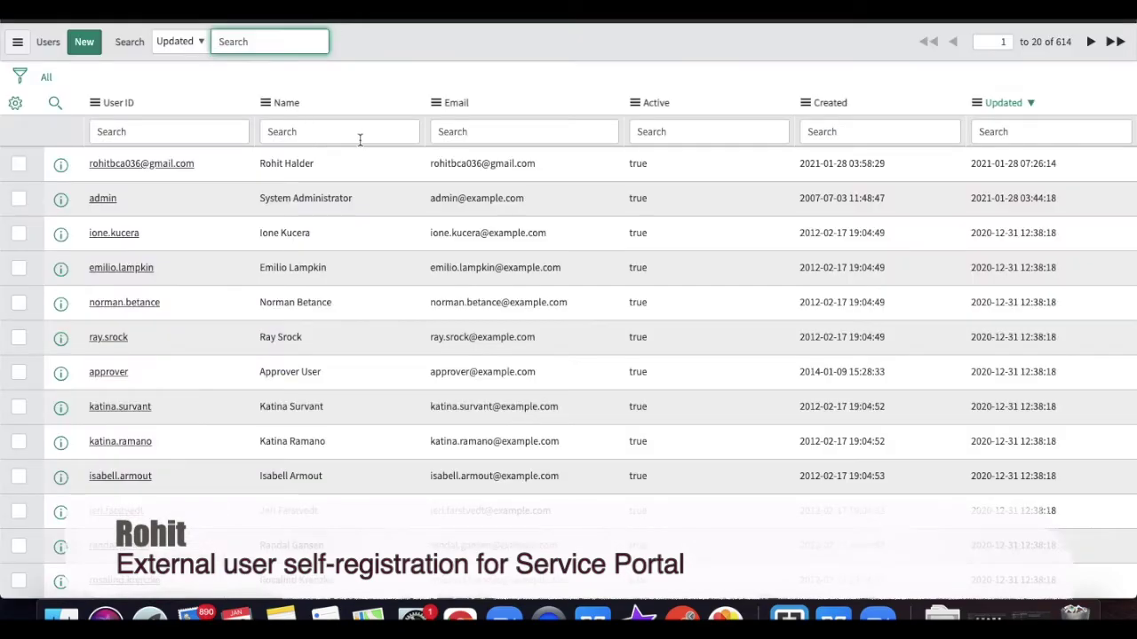
left_click(439, 130)
key("super+v")
key("Return")
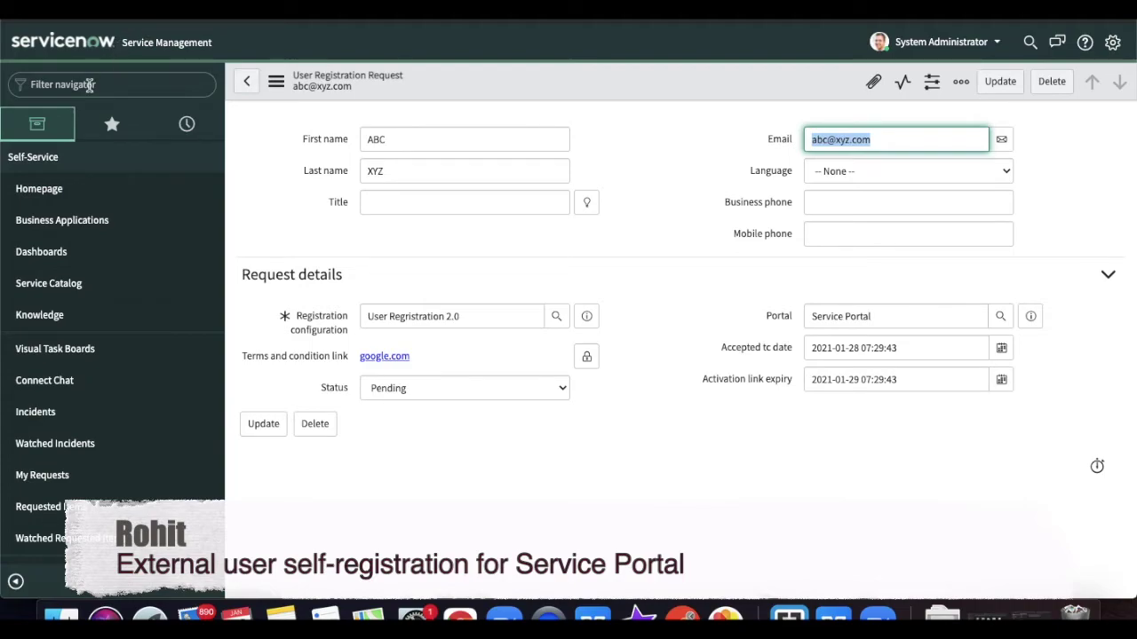
Reopen the pending registration request, set its status to Processed and save the record
left_click(111, 84)
type("external")
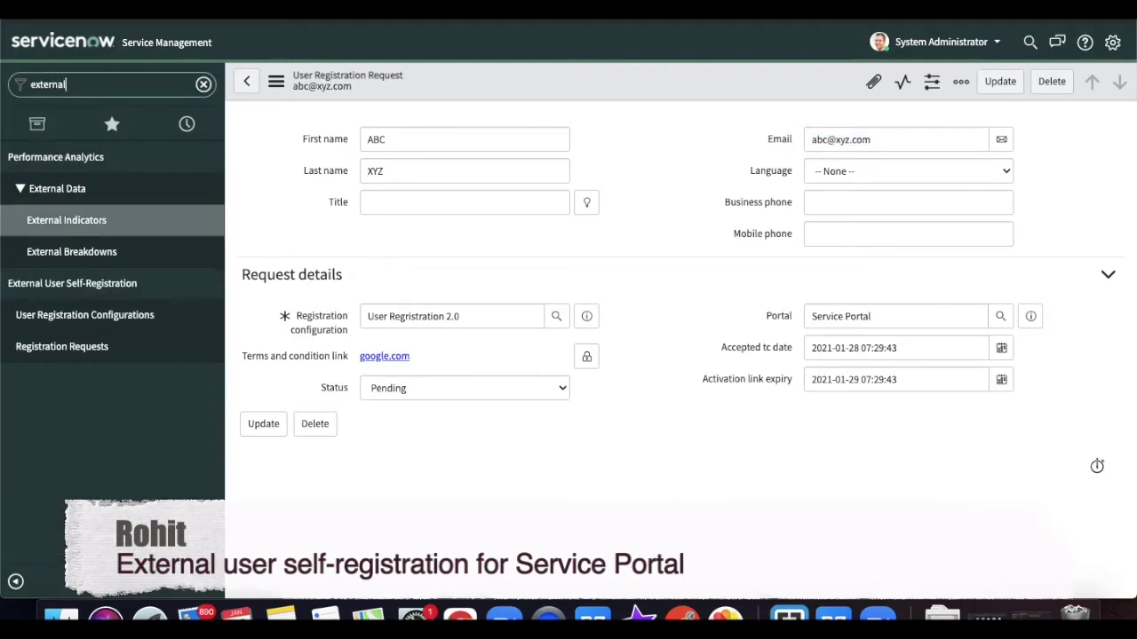
left_click(71, 348)
left_click(345, 203)
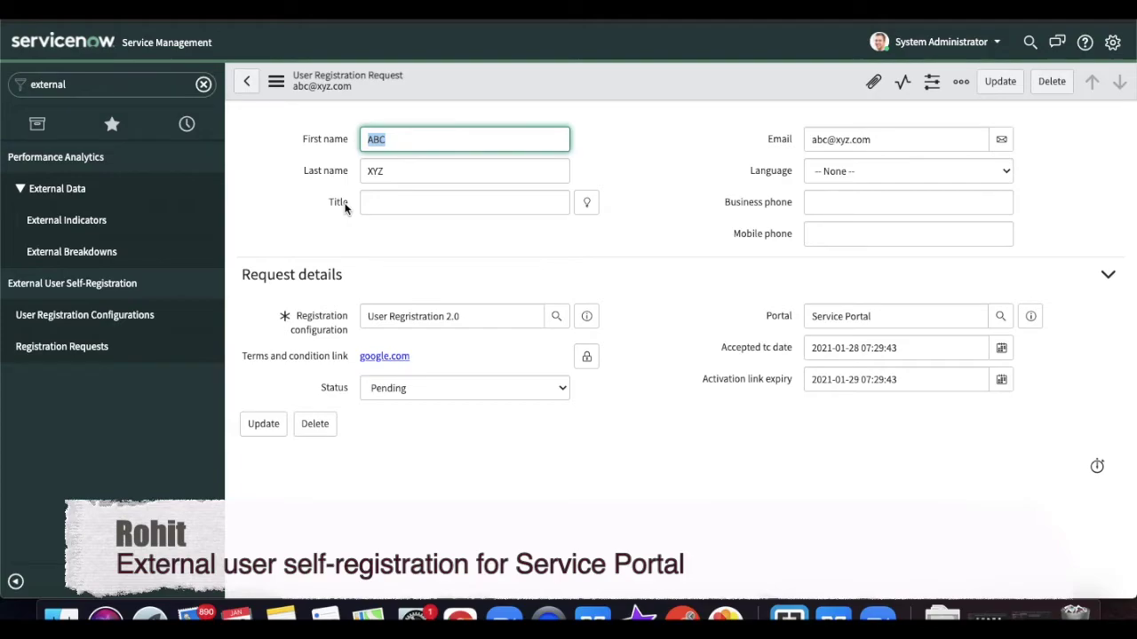
left_click(430, 391)
left_click(692, 436)
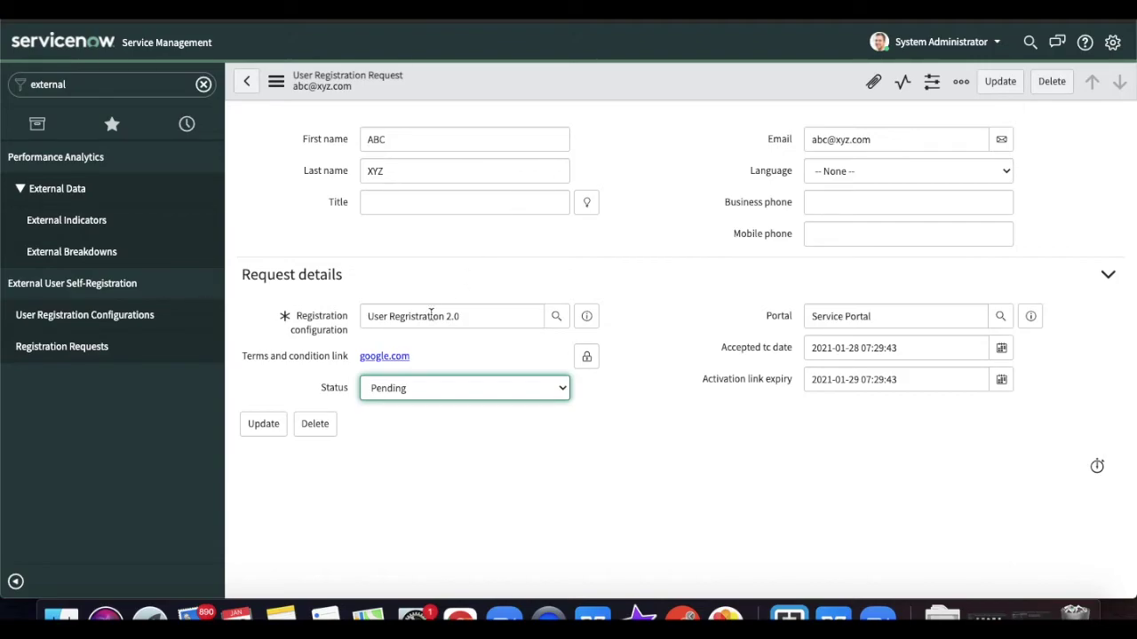
left_click(424, 391)
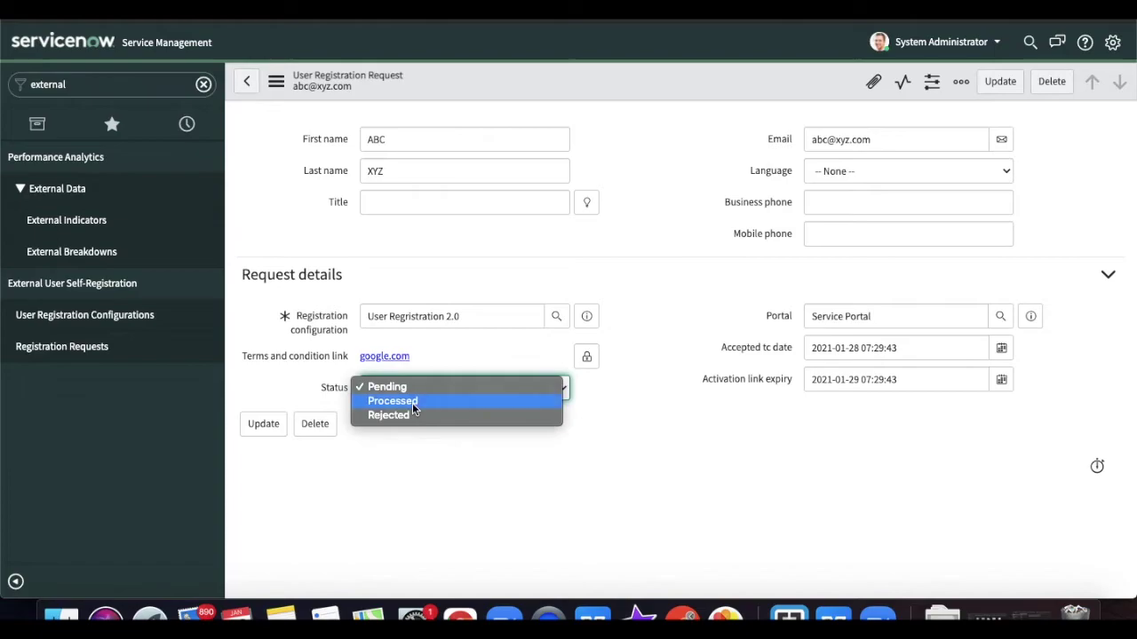
left_click(414, 402)
right_click(544, 84)
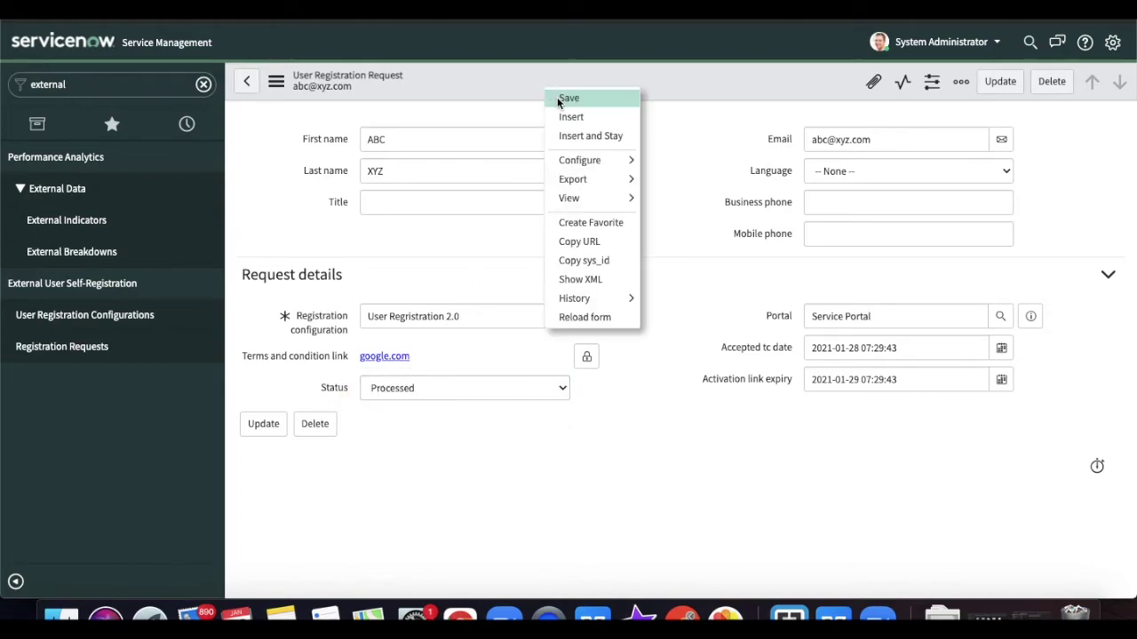
left_click(557, 99)
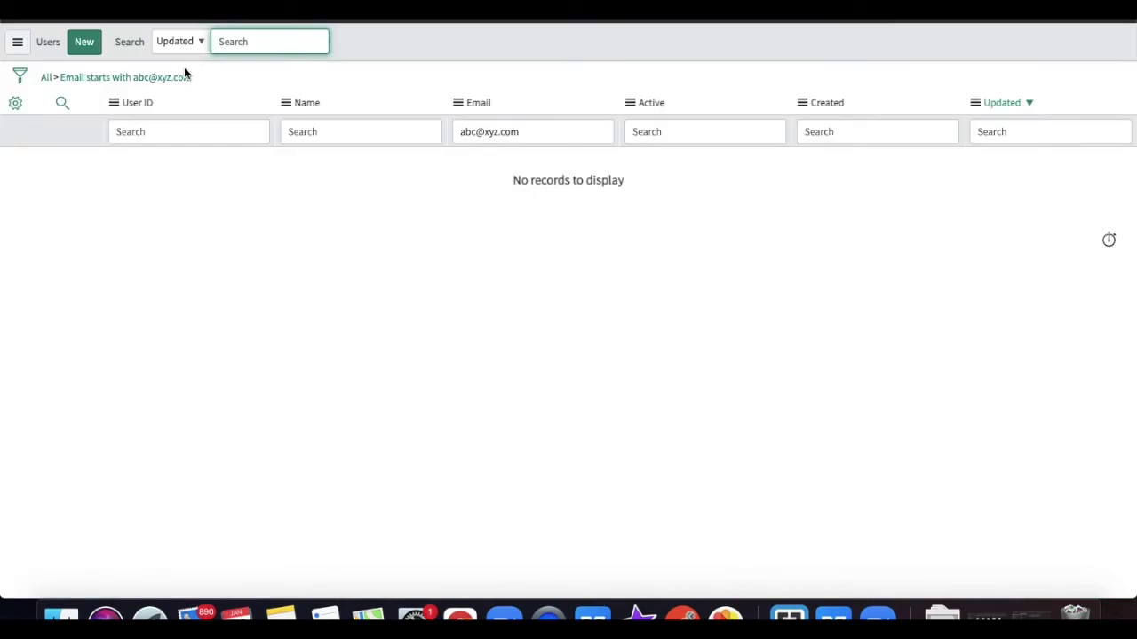
Refresh the Users list filtered by the registrant's e-mail and examine the matching user record and its roles
left_click(170, 83)
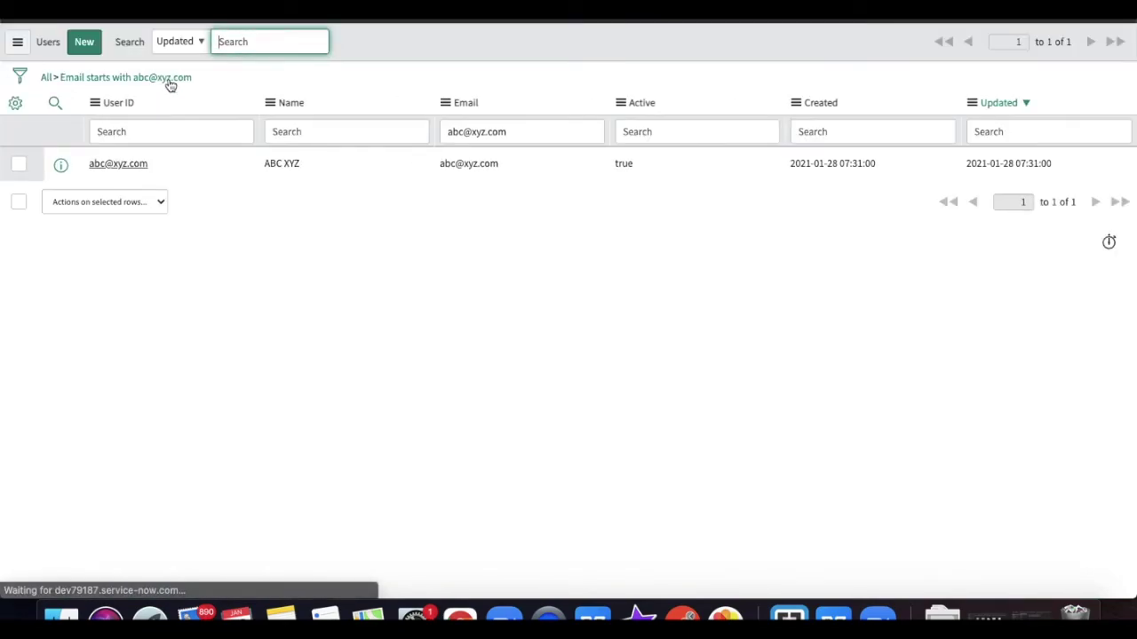
left_click(113, 169)
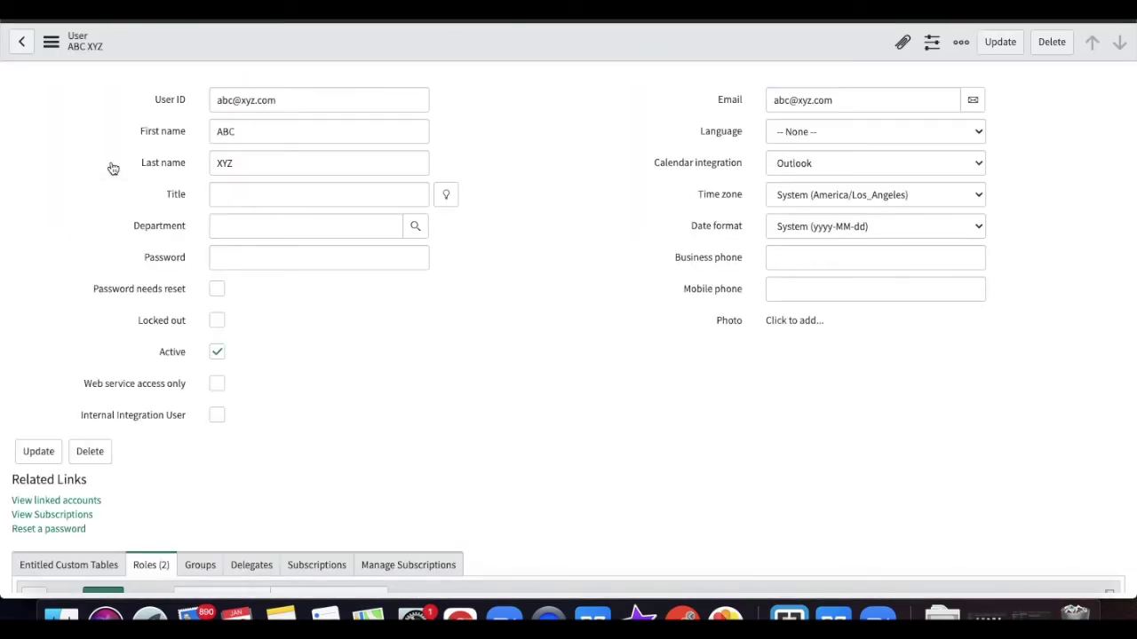
scroll(113, 169, "down", 3)
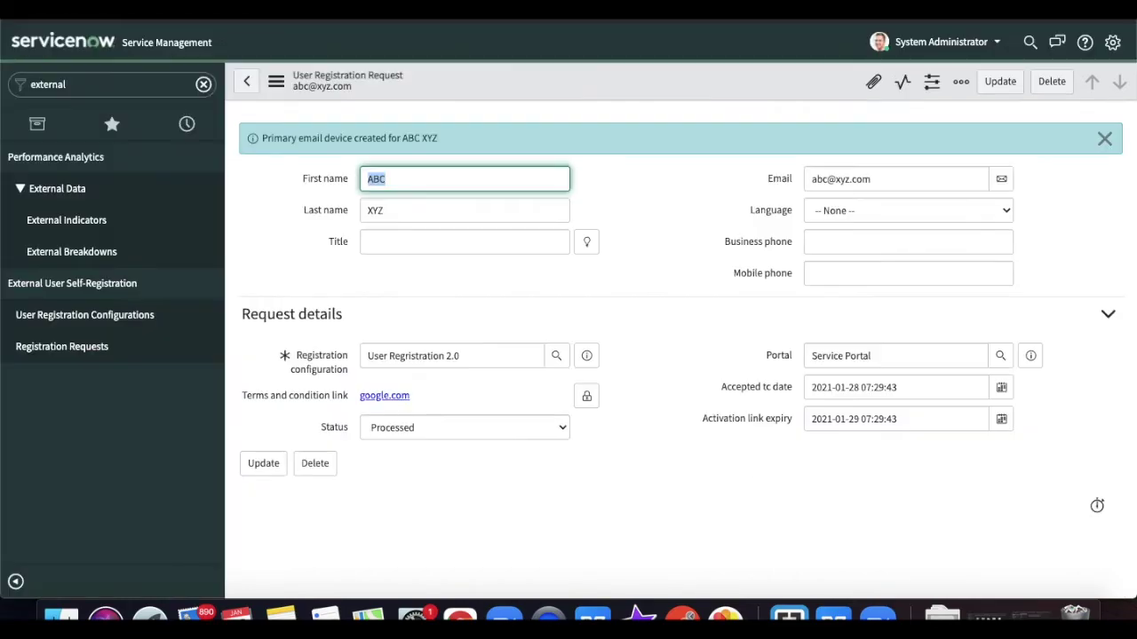
Open the User Regristration 2.0 configuration and examine its verification settings, including the user verification flow
left_click(117, 328)
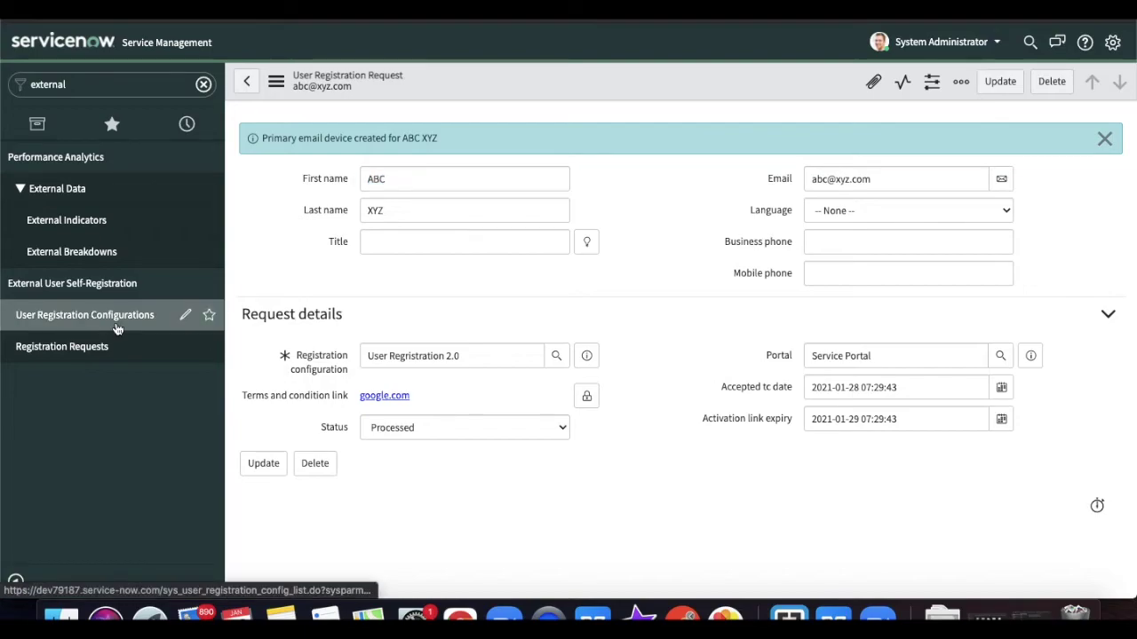
left_click(360, 205)
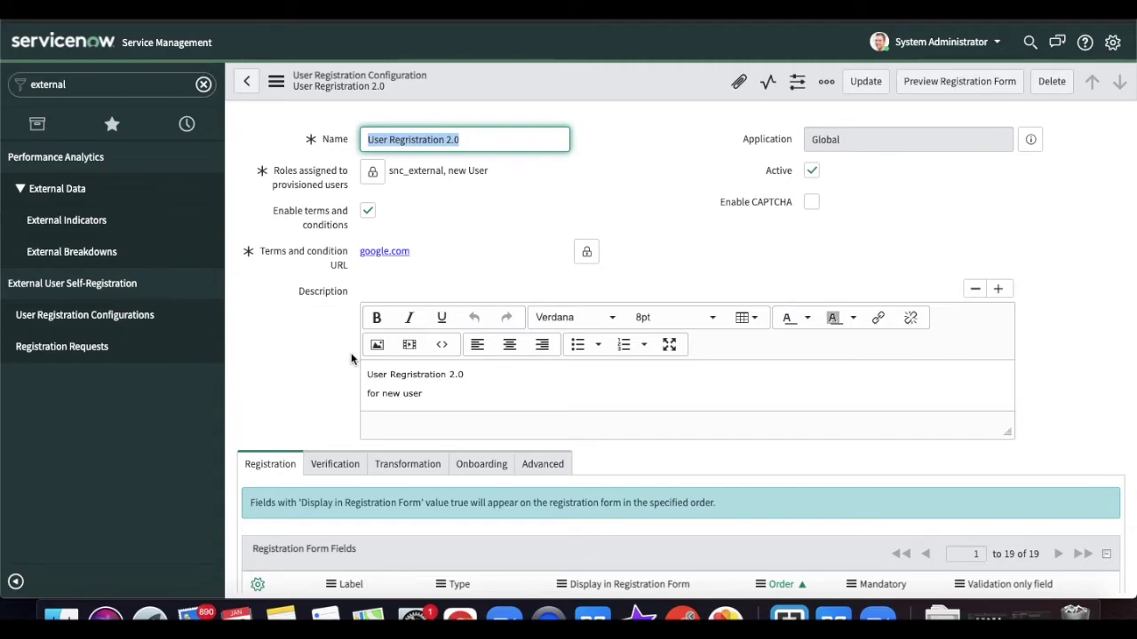
scroll(347, 371, "down", 3)
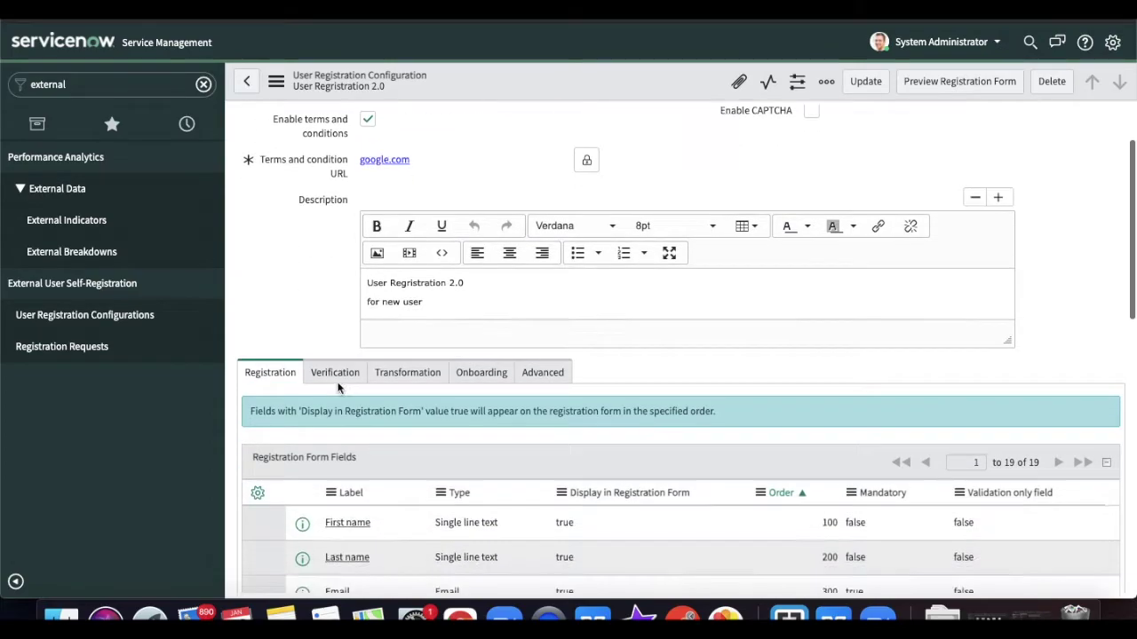
left_click(338, 358)
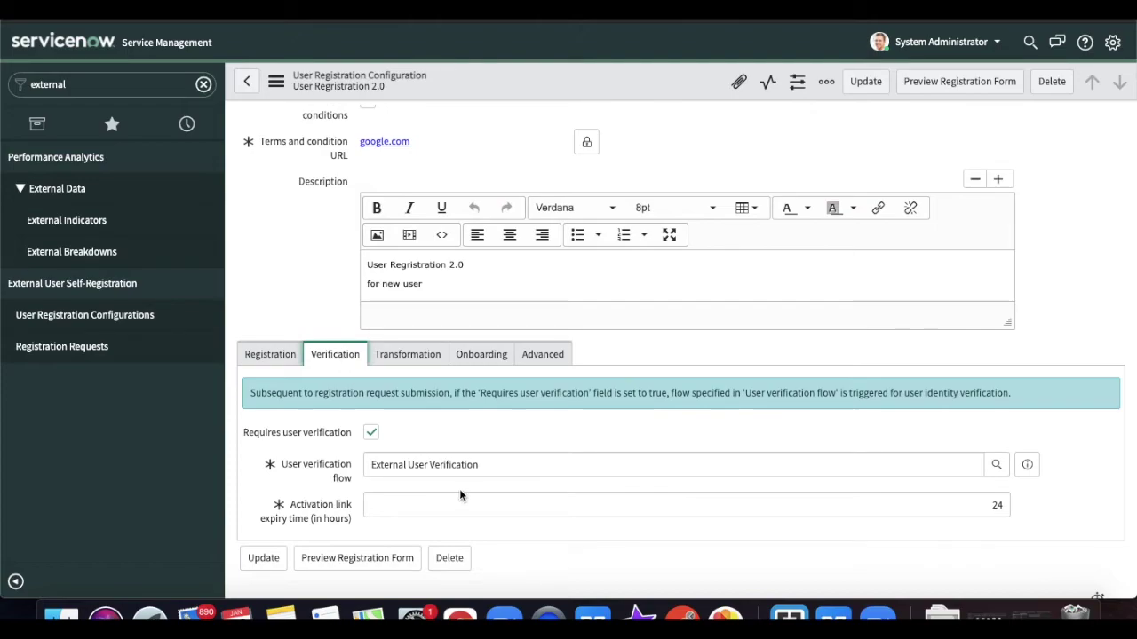
left_click(488, 466)
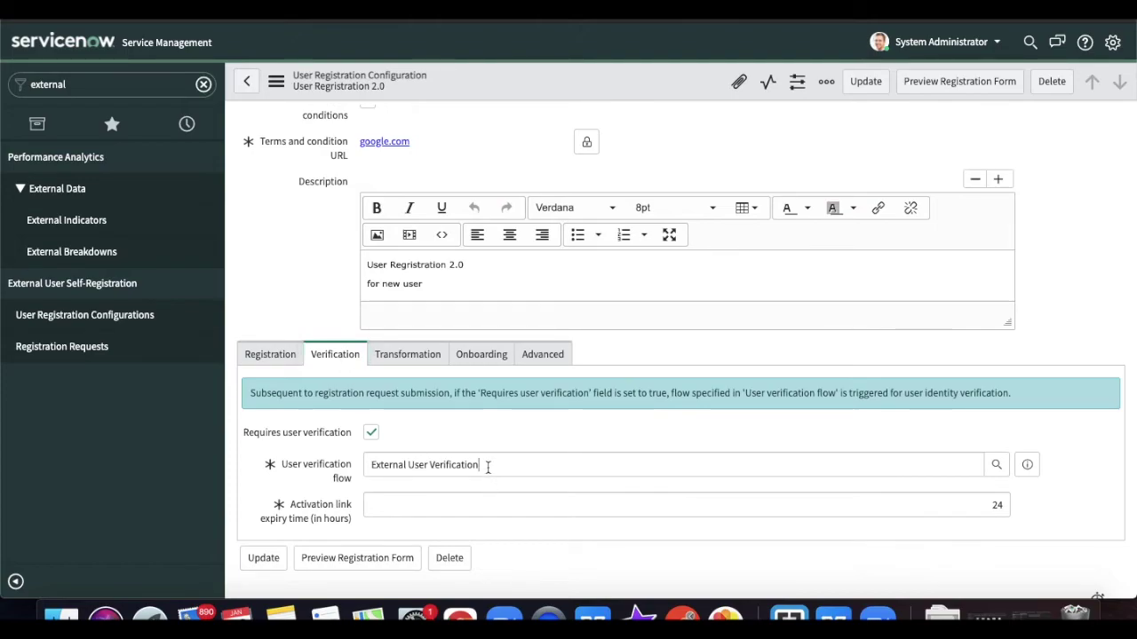
triple_click(362, 466)
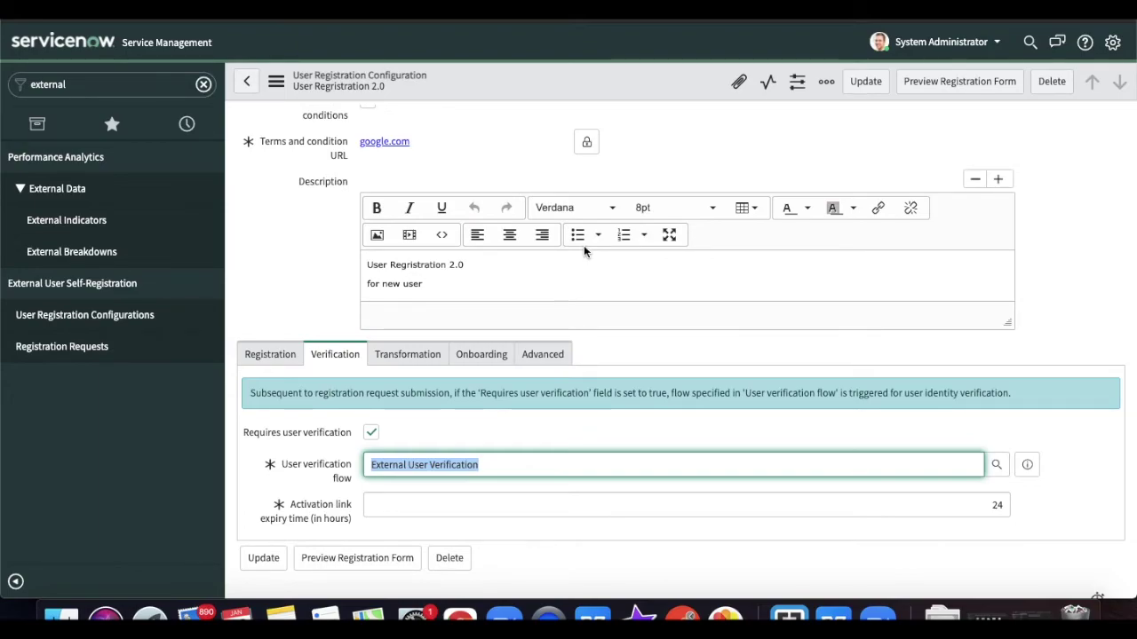
Open the system's Emails log and sort today's e-mails by creation date, newest first
left_click(88, 84)
type("emai")
type("ls")
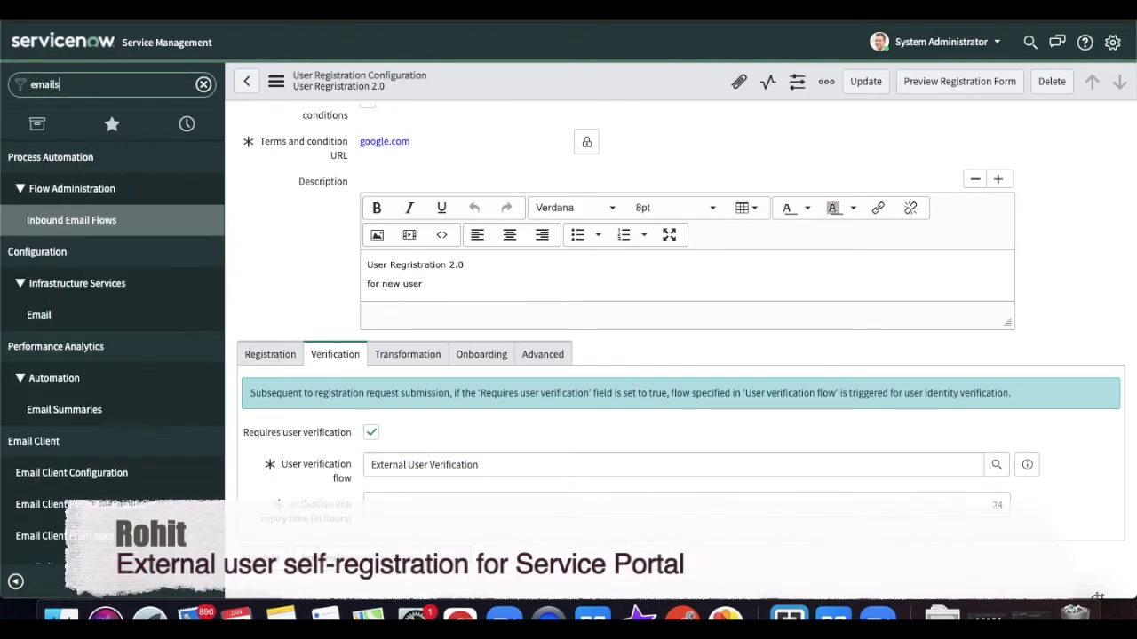
key("Return")
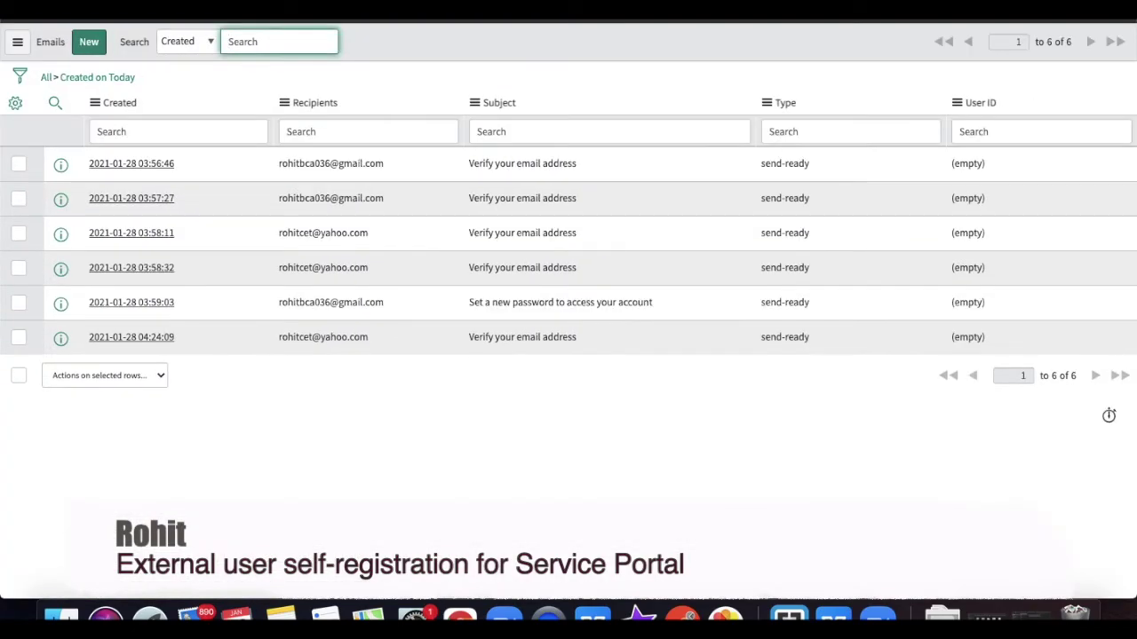
left_click(123, 104)
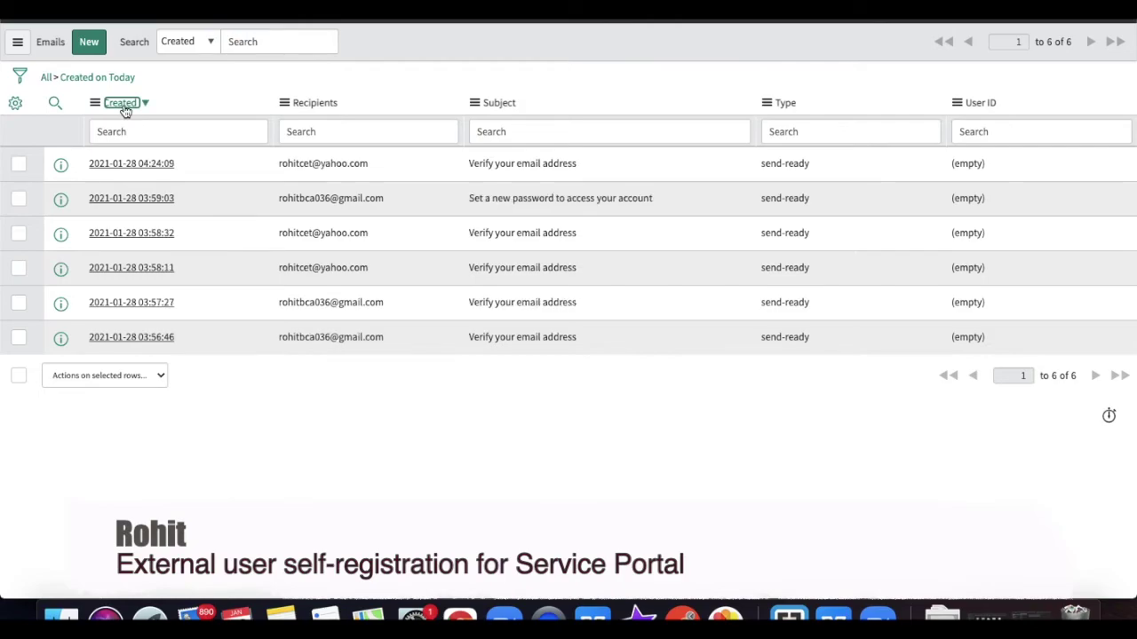
Preview the HTML body of the newest "Verify your email address" e-mail and follow its Verify Account link
left_click(118, 166)
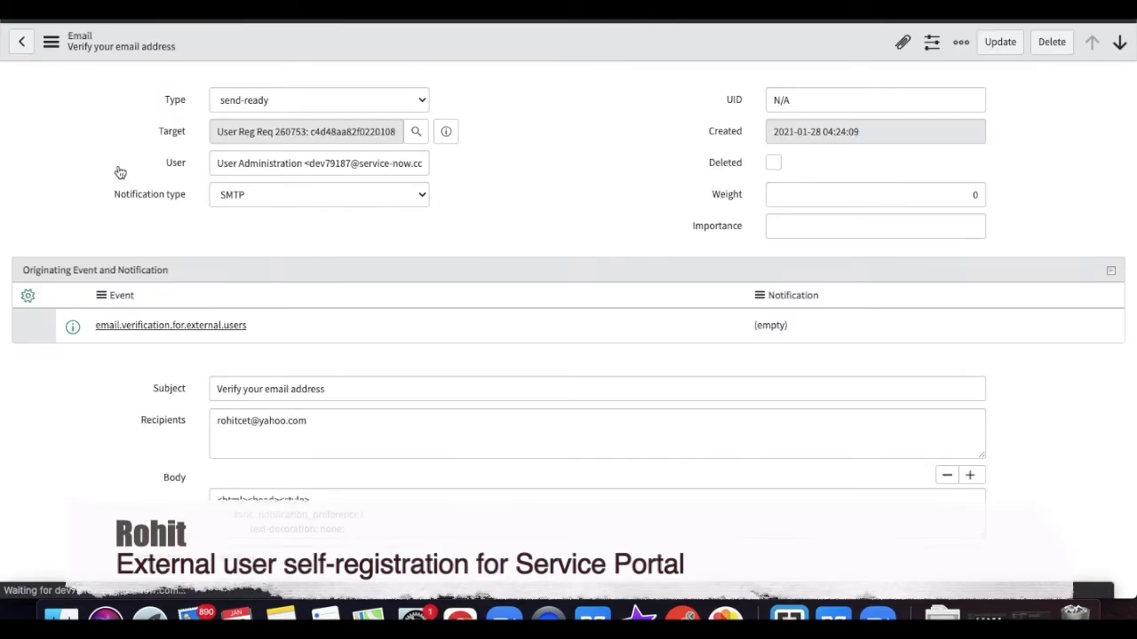
scroll(161, 392, "down", 10)
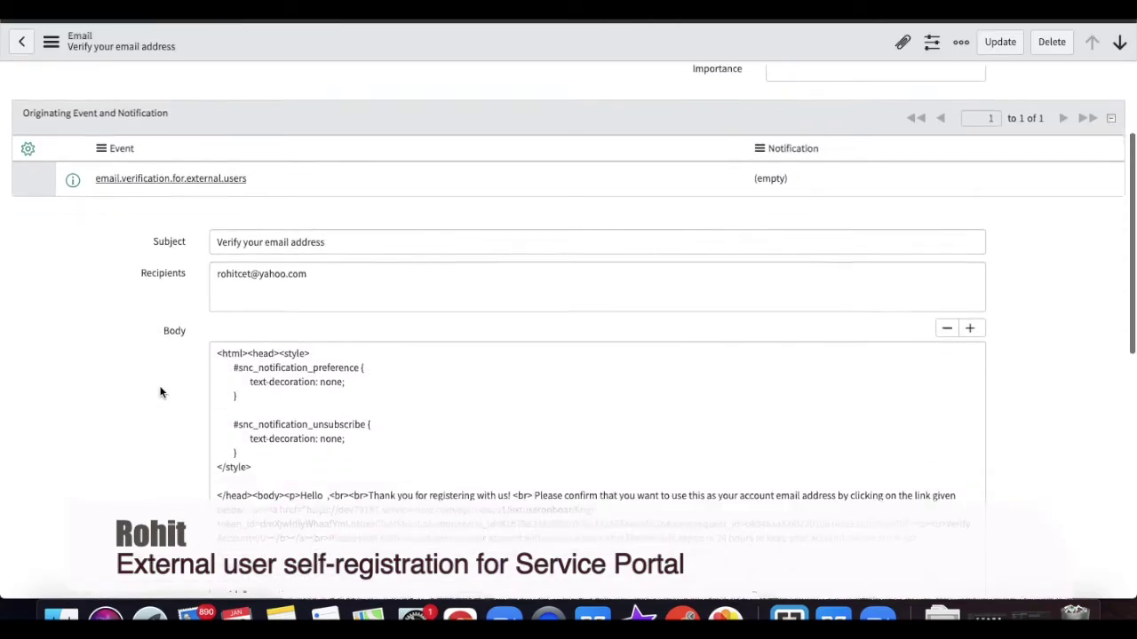
left_click(83, 316)
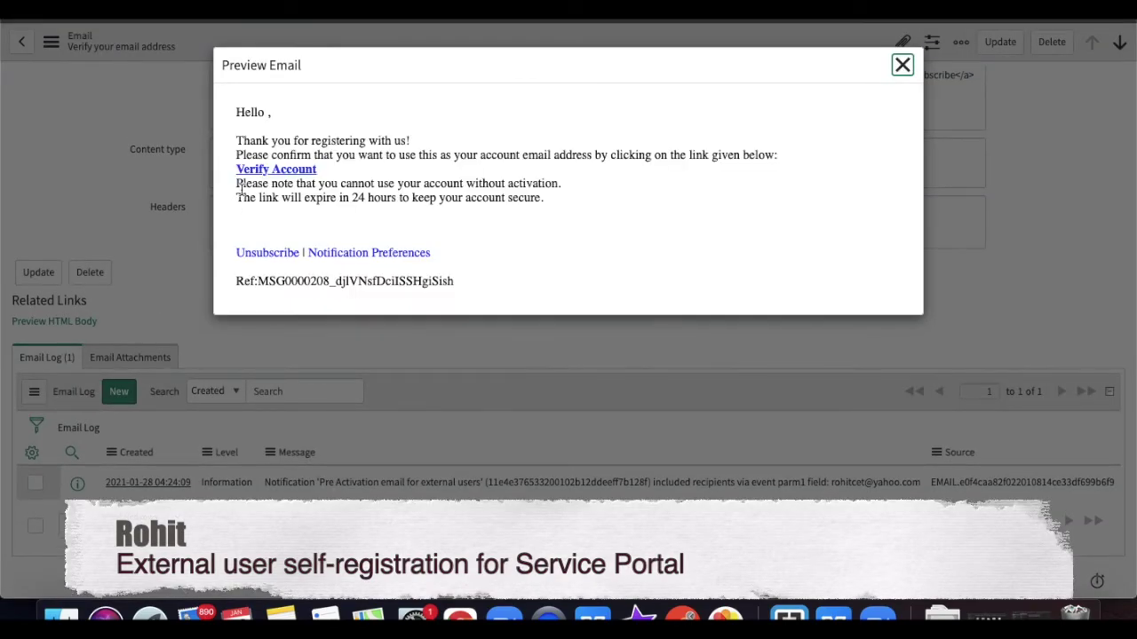
left_click(256, 172)
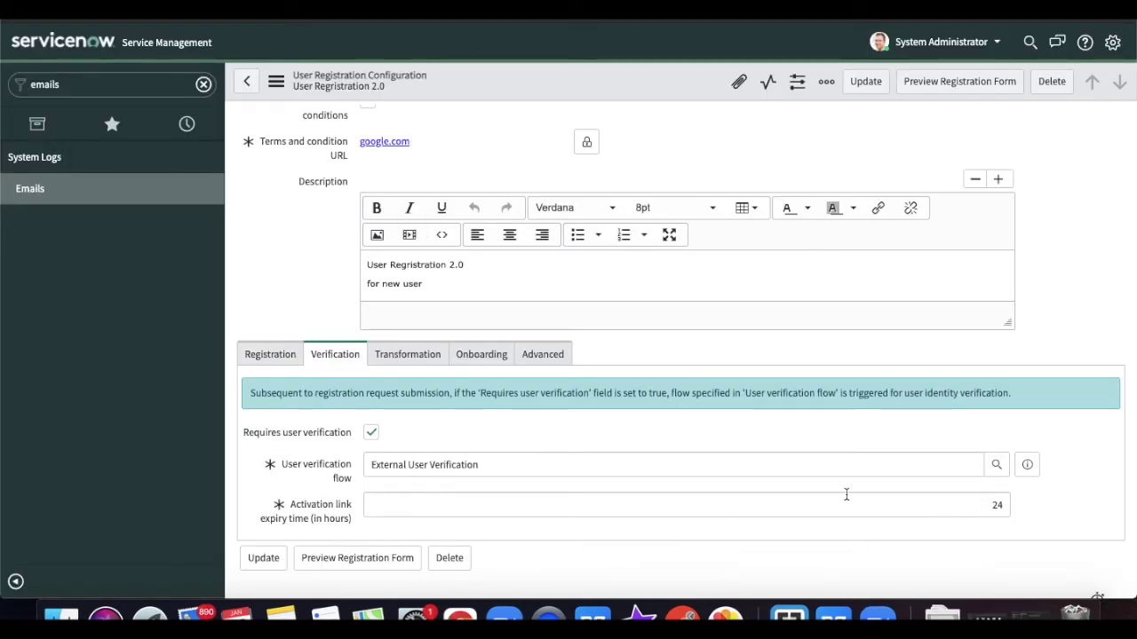
Review the User Regristration 2.0 configuration's transform maps alongside the Registration Requests module, including its user onboarding flow
left_click(406, 362)
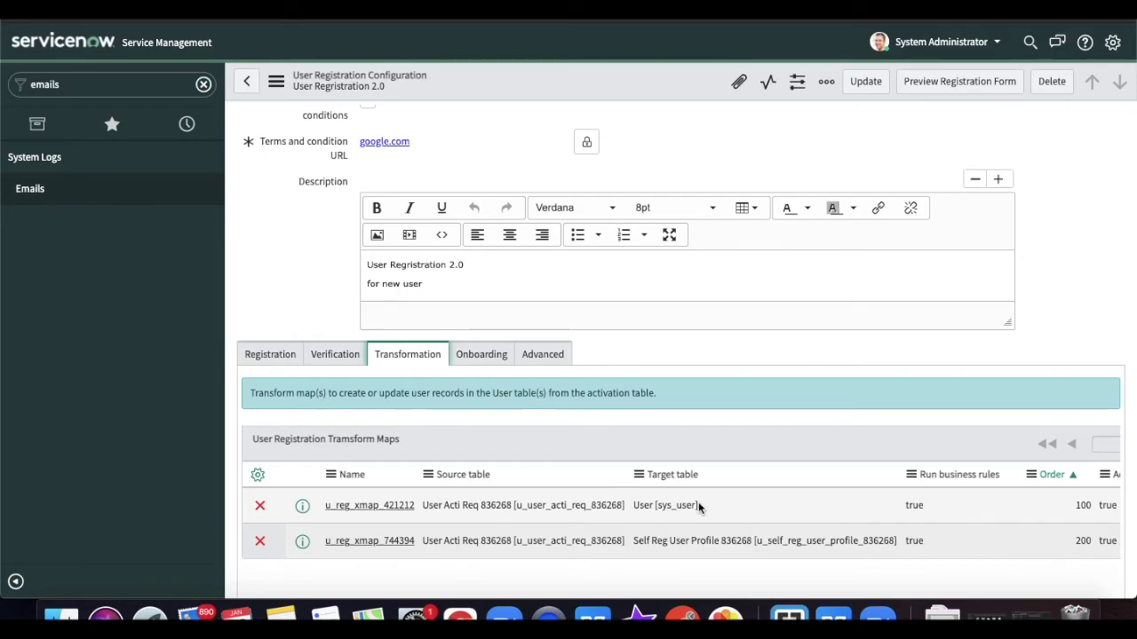
left_click(107, 83)
type("external")
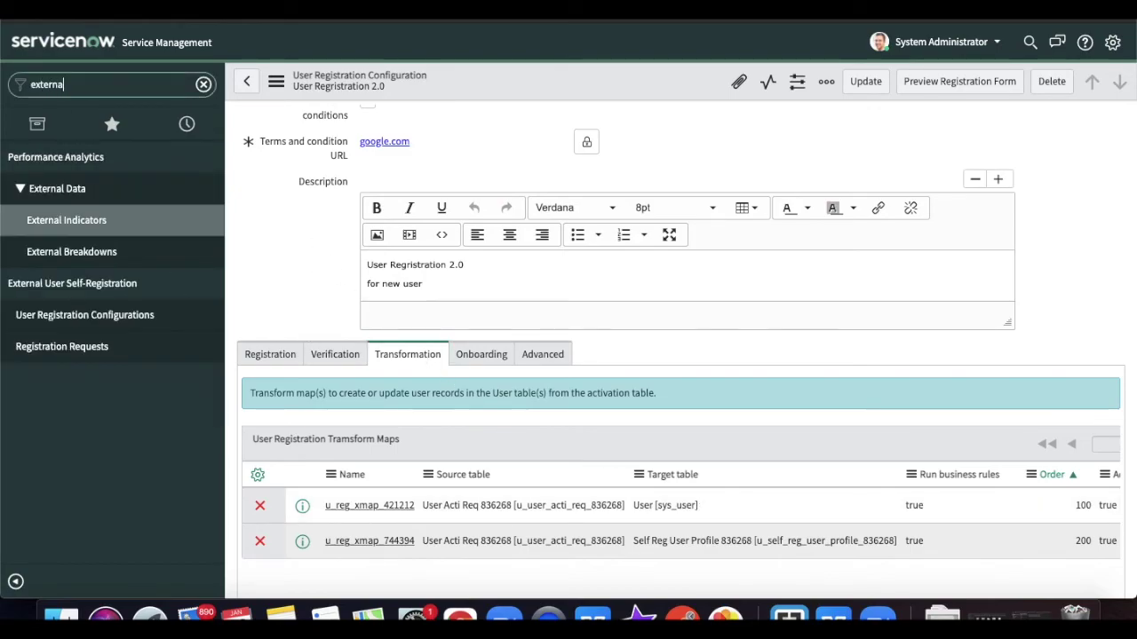
left_click(84, 347)
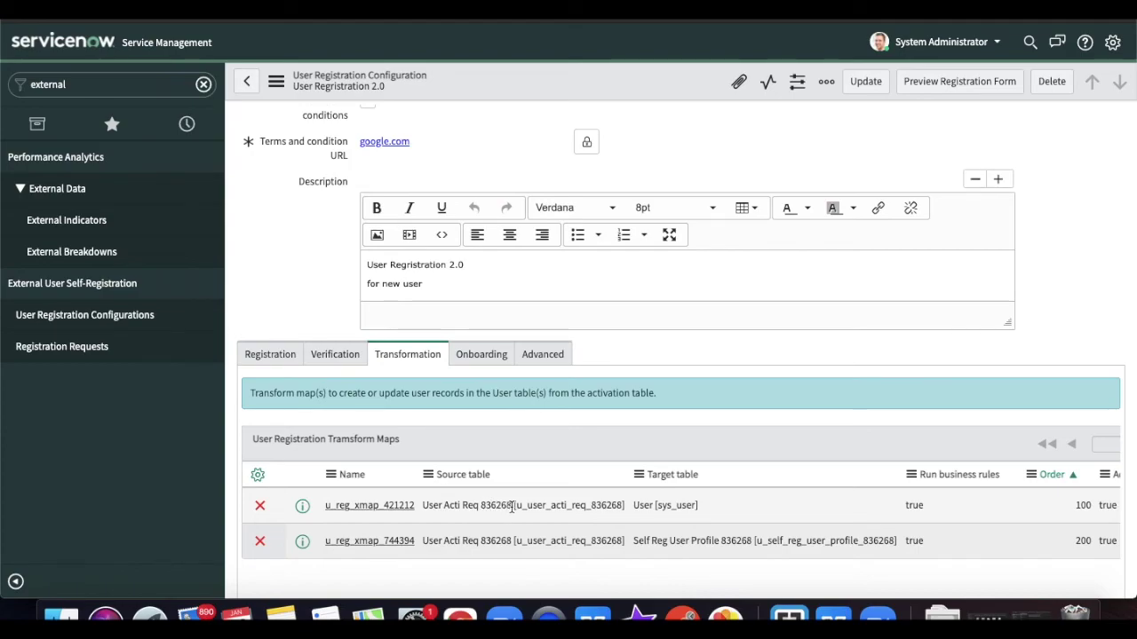
left_click_drag(512, 506, 423, 506)
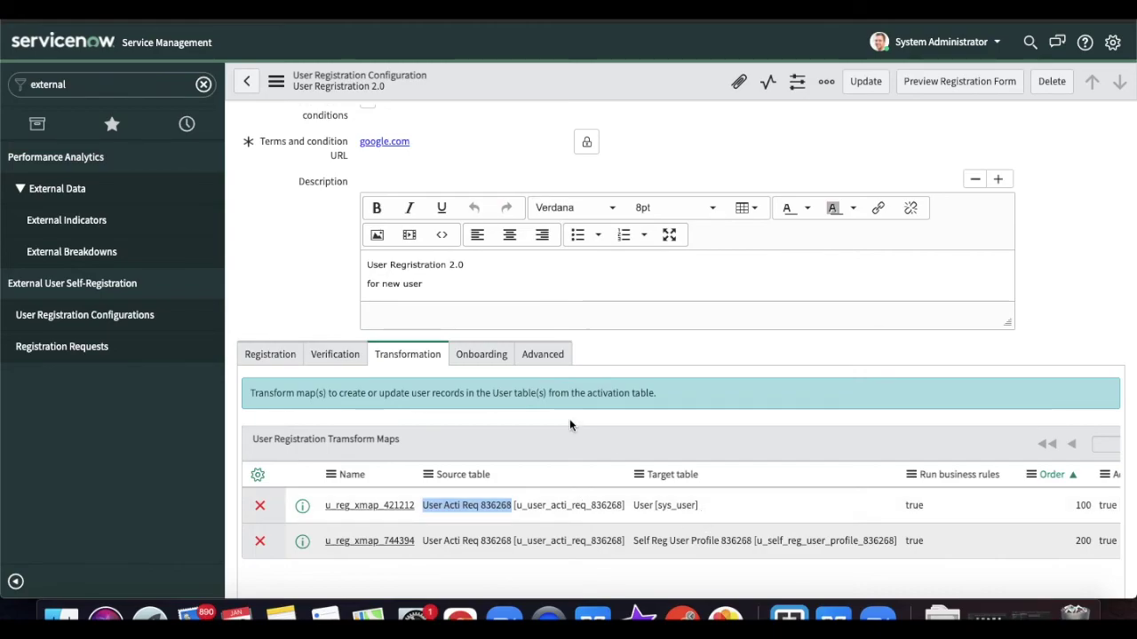
left_click(497, 360)
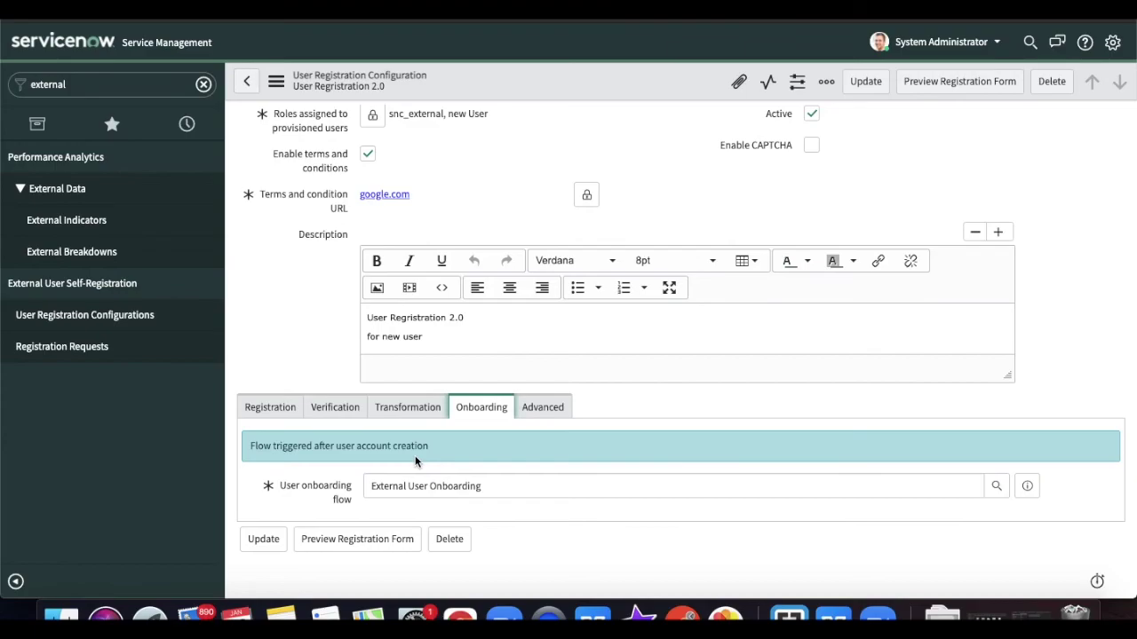
Check the user onboarding flow, open the only record under Registration Requests, and examine its available status options
triple_click(365, 486)
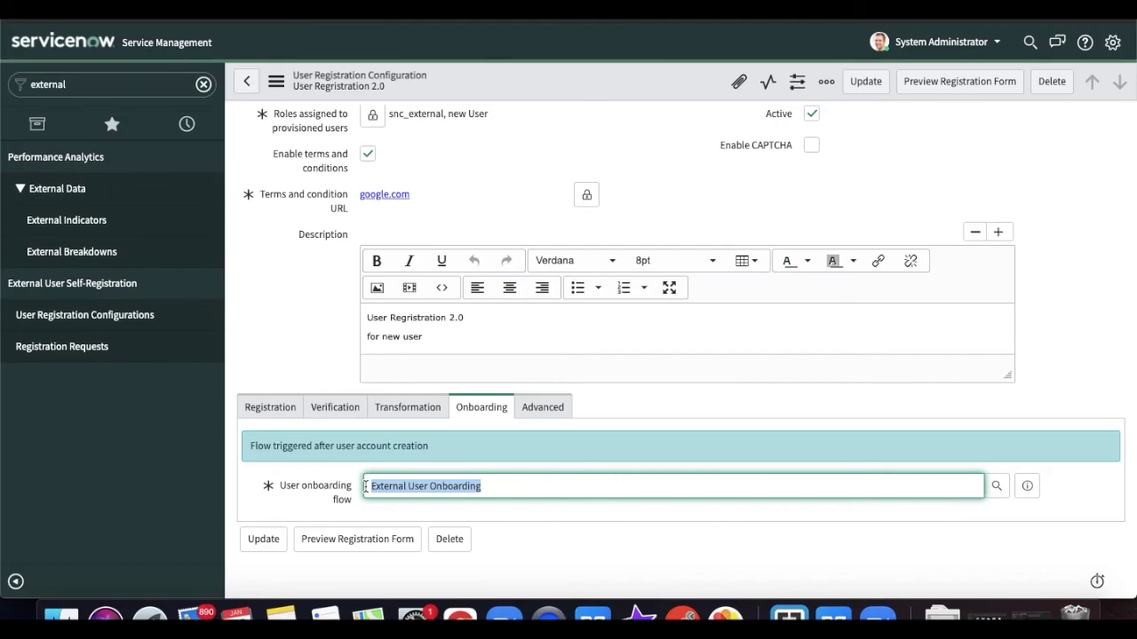
left_click(68, 355)
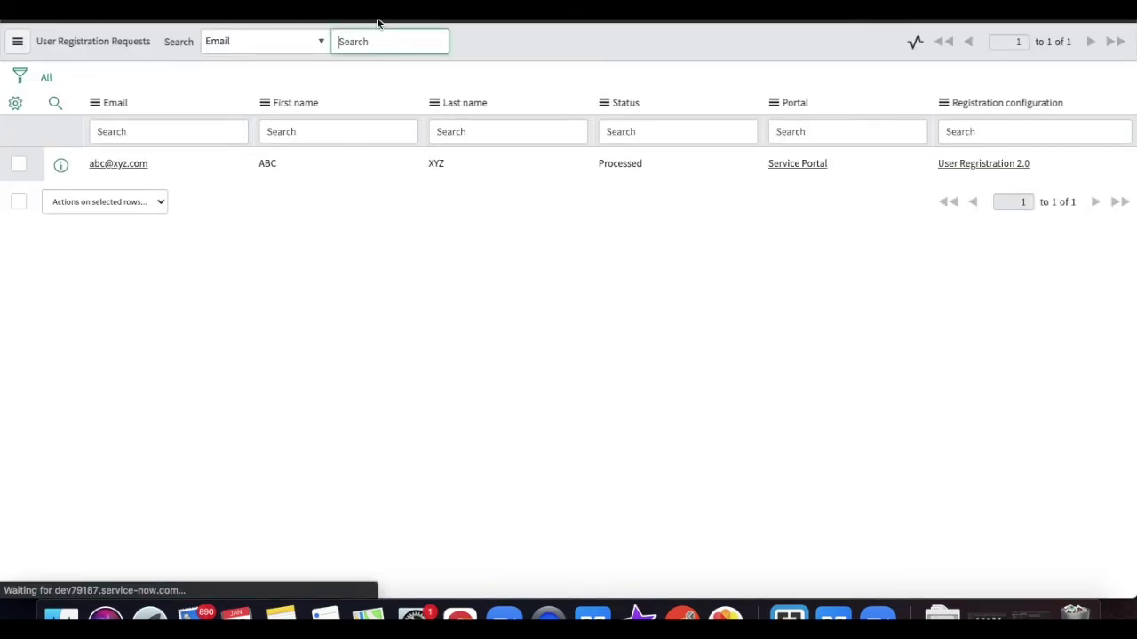
left_click(127, 168)
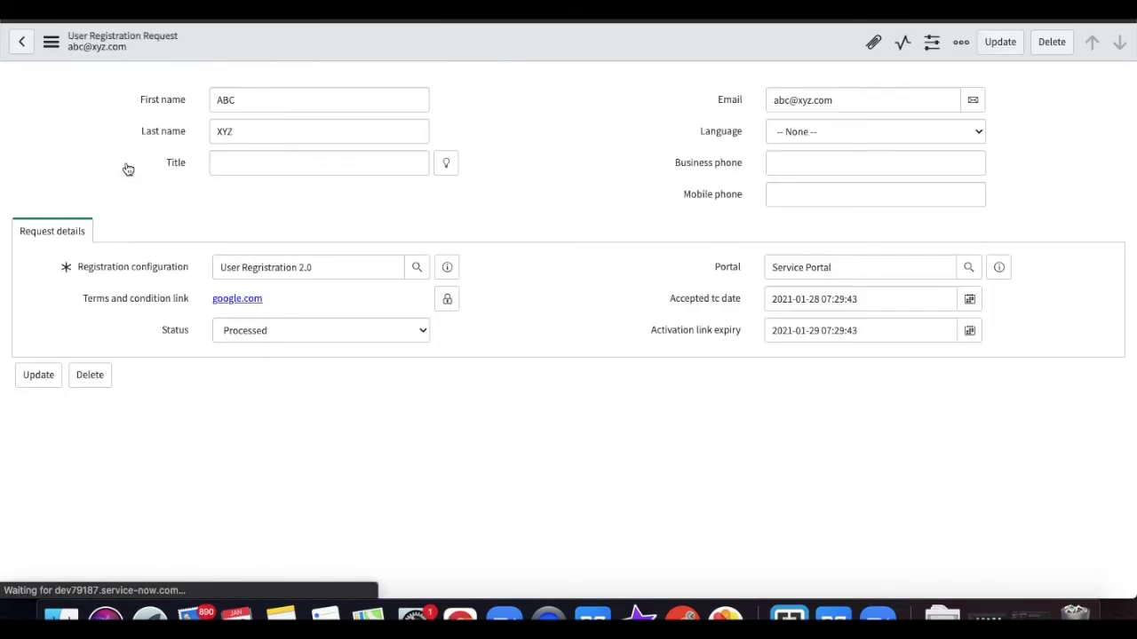
left_click(238, 342)
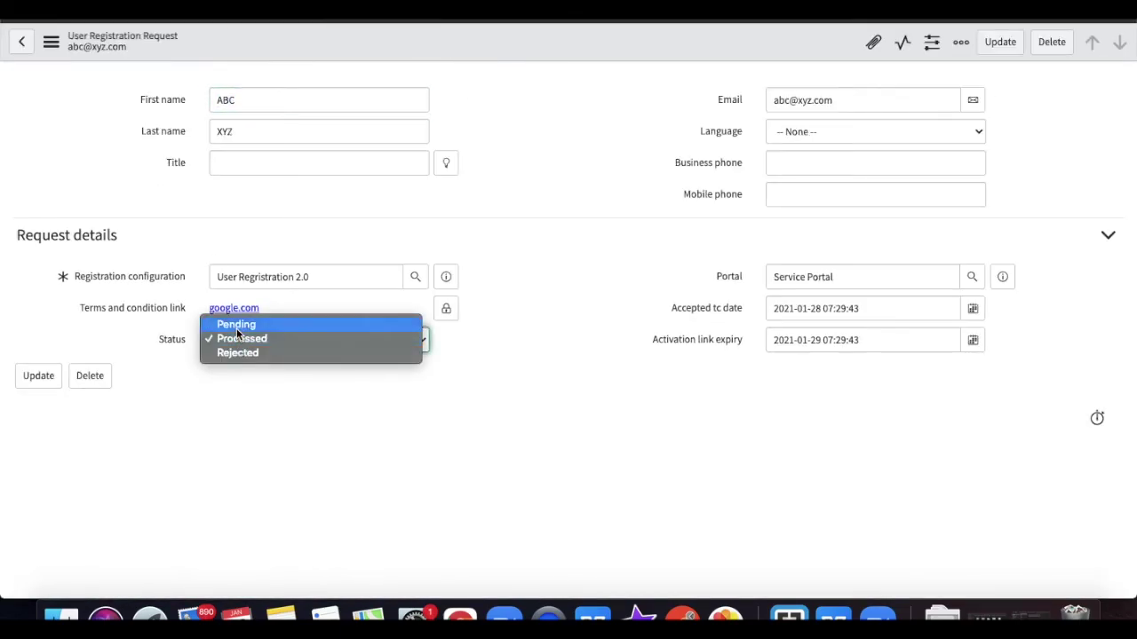
left_click(337, 20)
left_click(1000, 42)
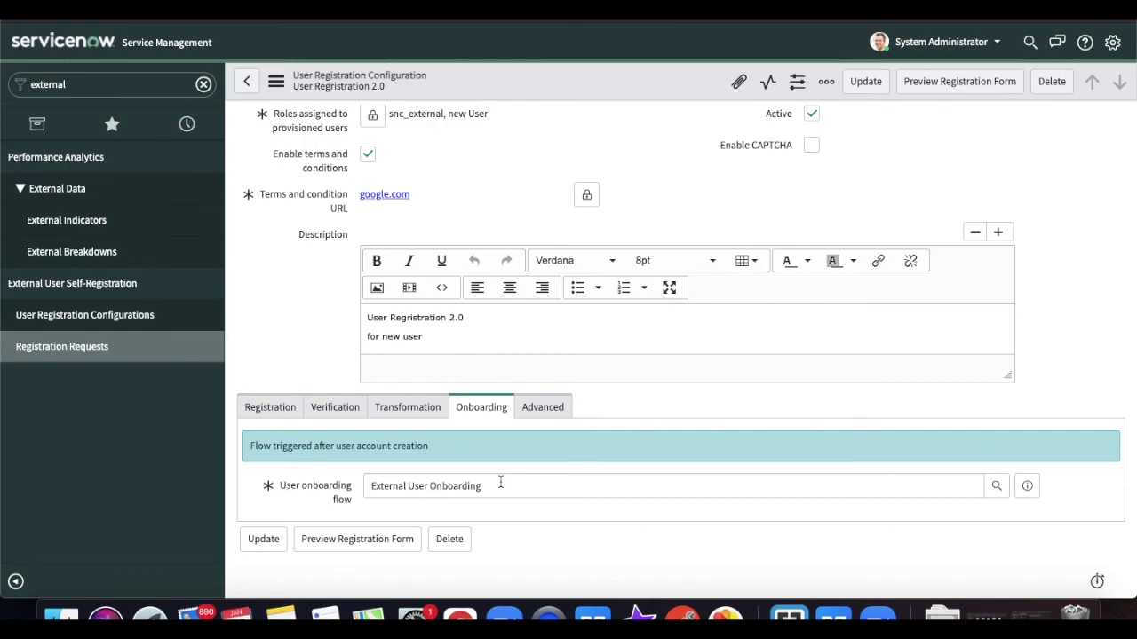
Examine the User Regristration 2.0 configuration's advanced redirection settings: post registration redirect page, activation success page and activation error page
left_click(542, 413)
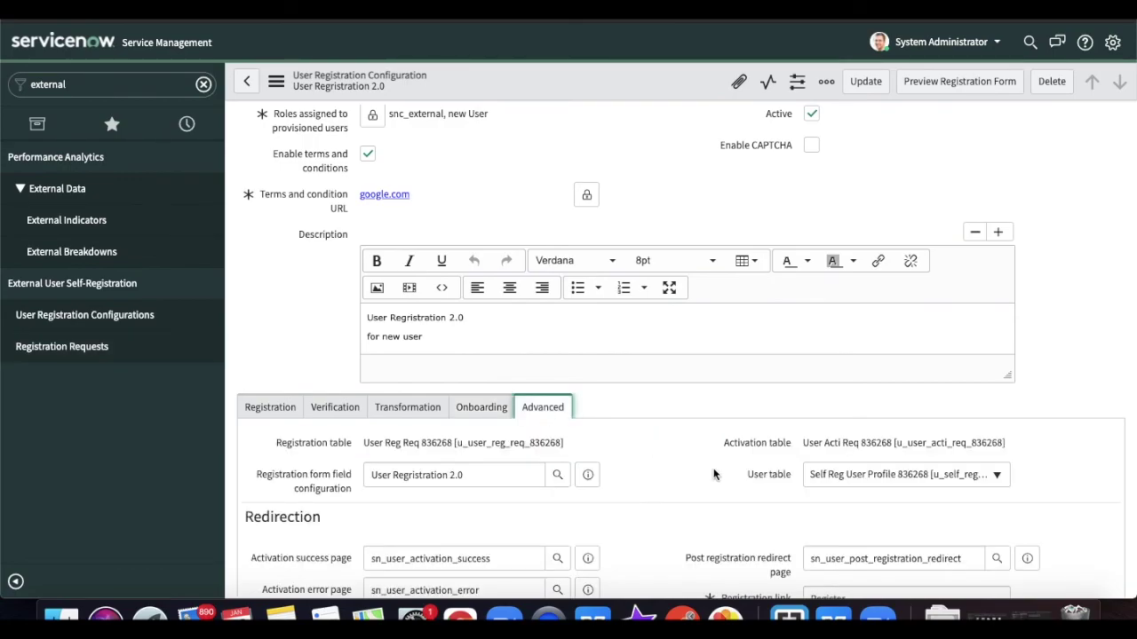
scroll(714, 475, "down", 3)
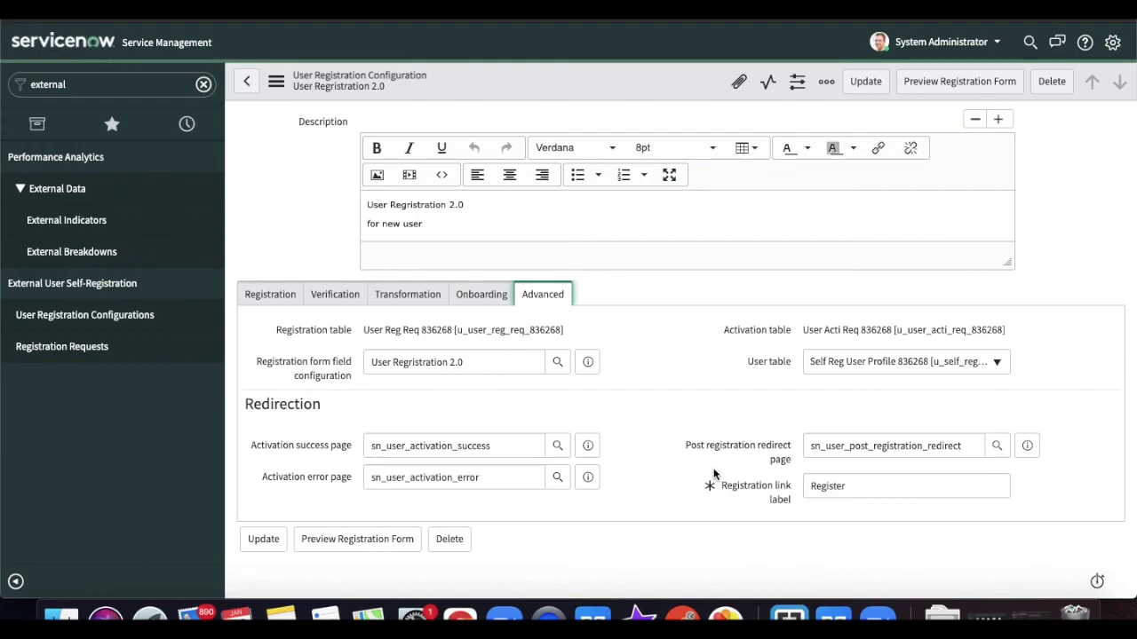
left_click(821, 446)
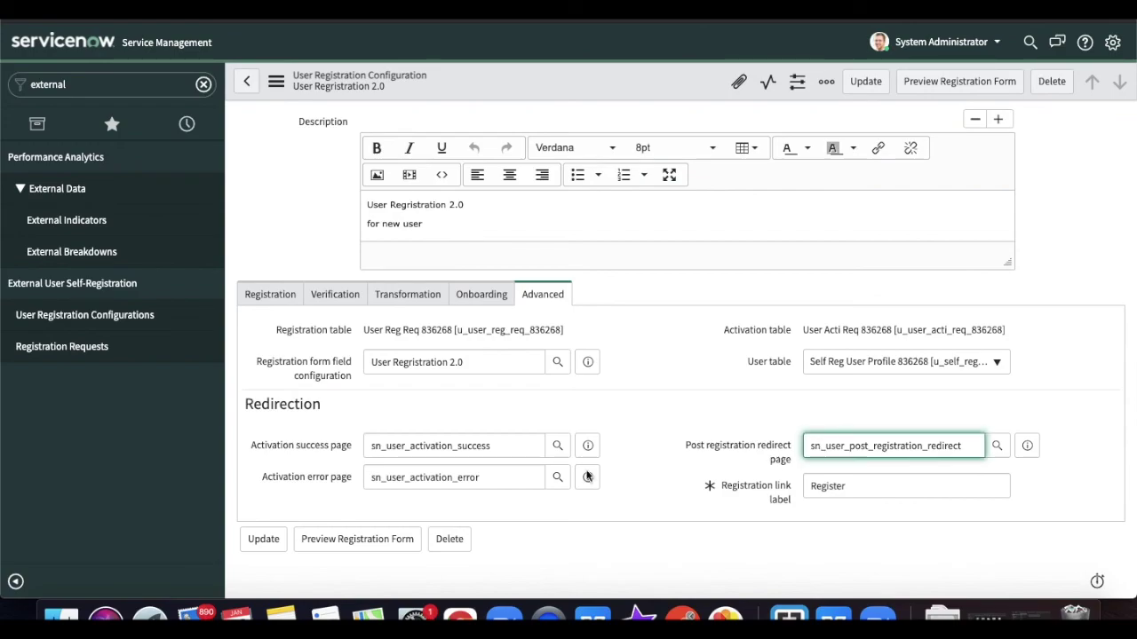
left_click(452, 446)
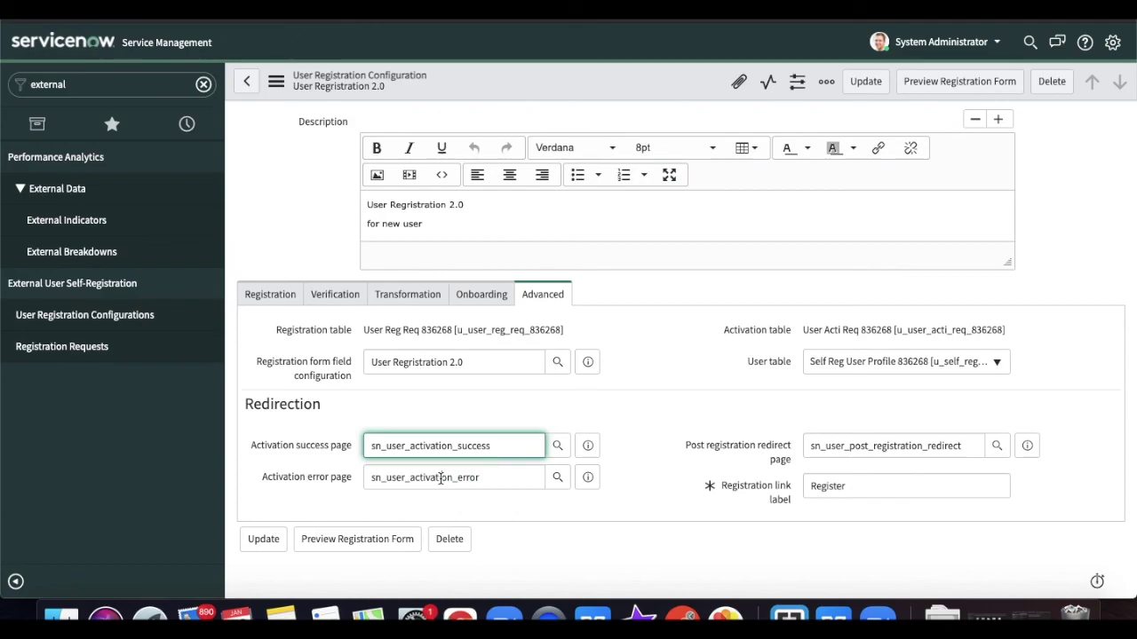
left_click(440, 479)
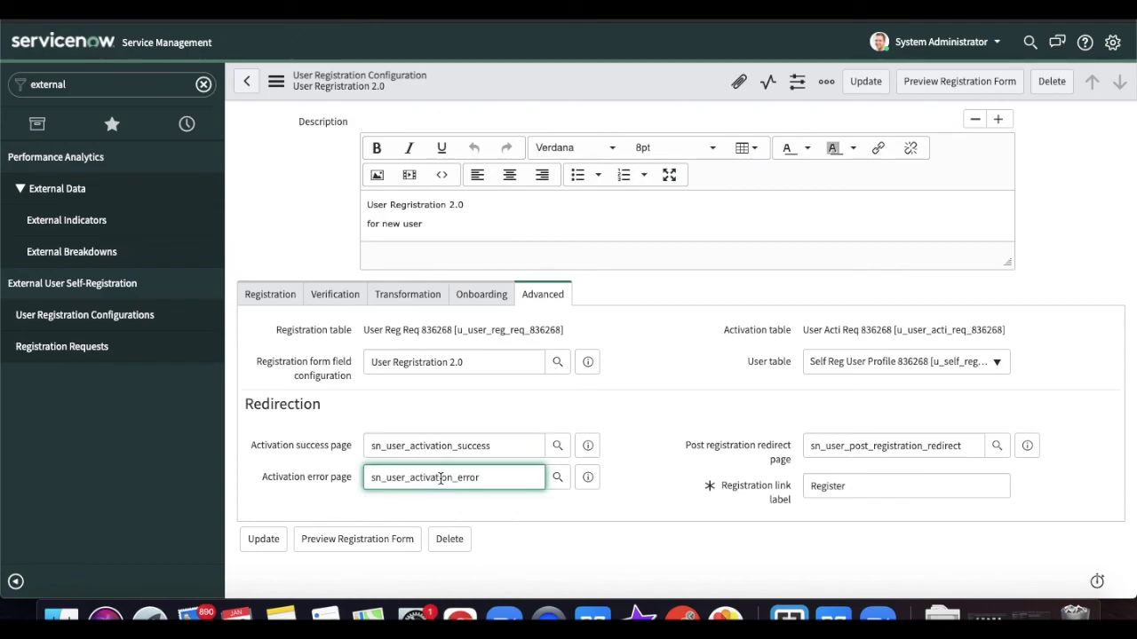
Open the record producer used as the registration form field configuration and look through it down to its script and variables
left_click(502, 363)
left_click(593, 366)
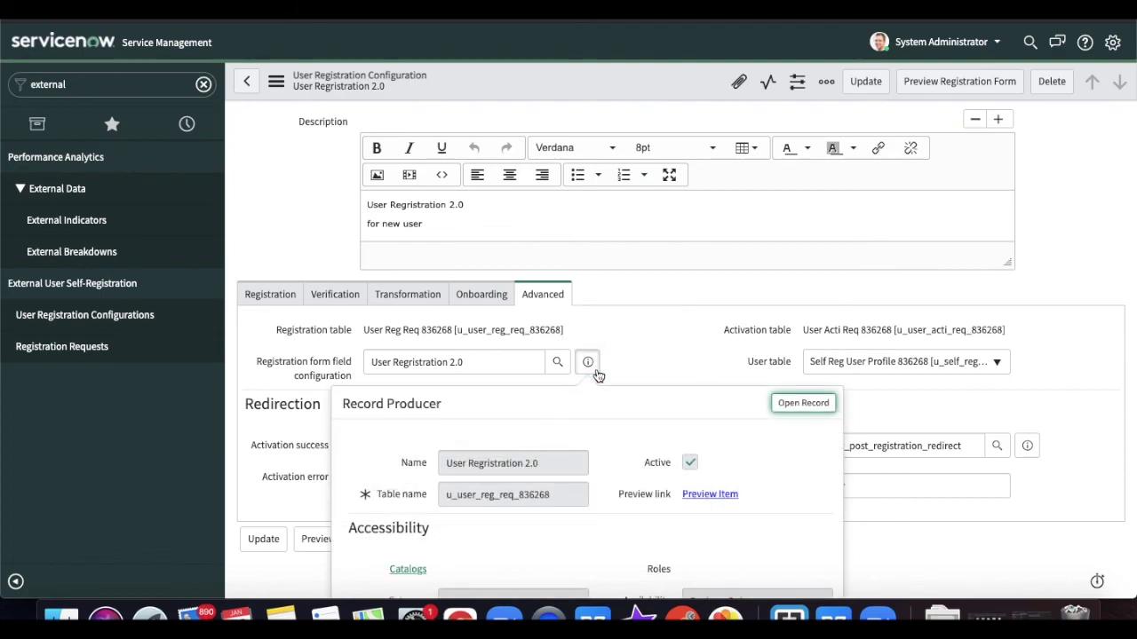
left_click(803, 404)
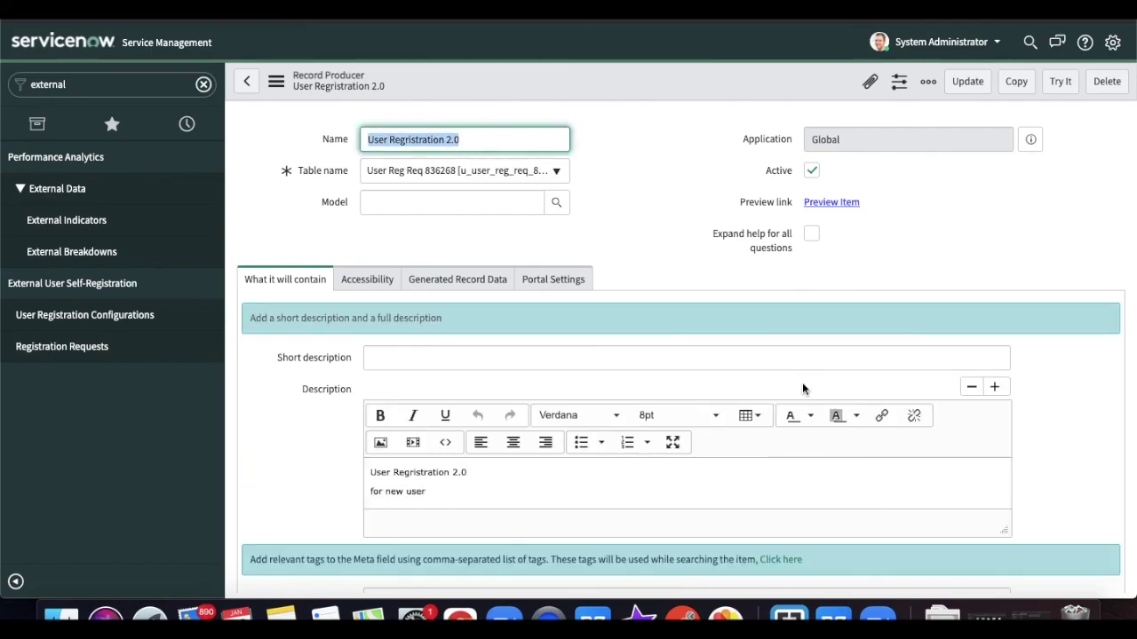
scroll(1050, 447, "down", 10)
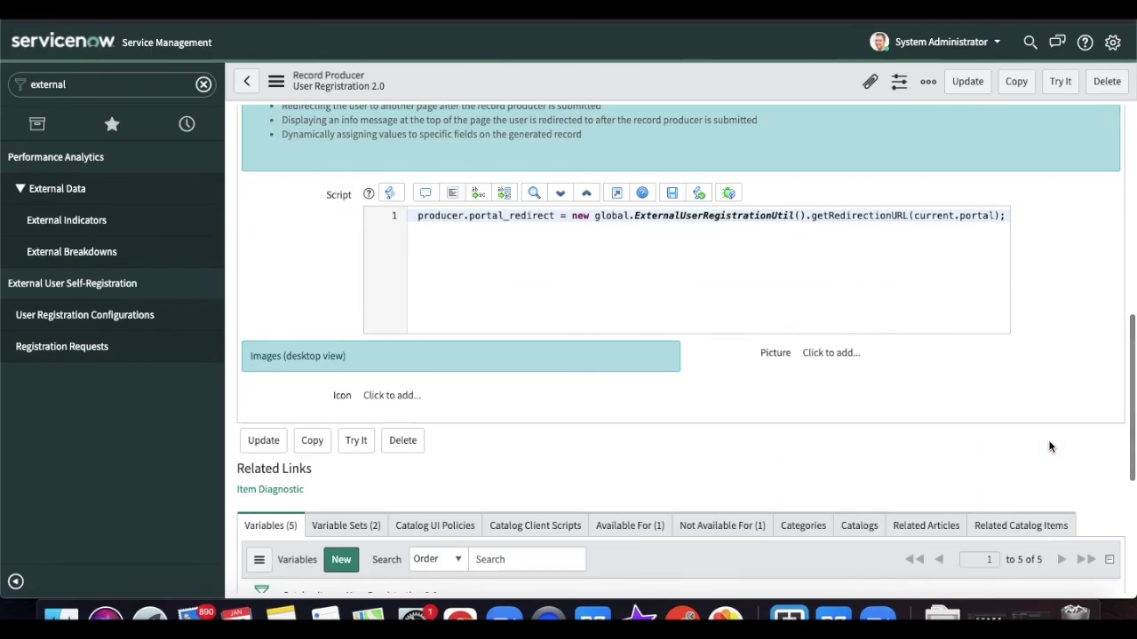